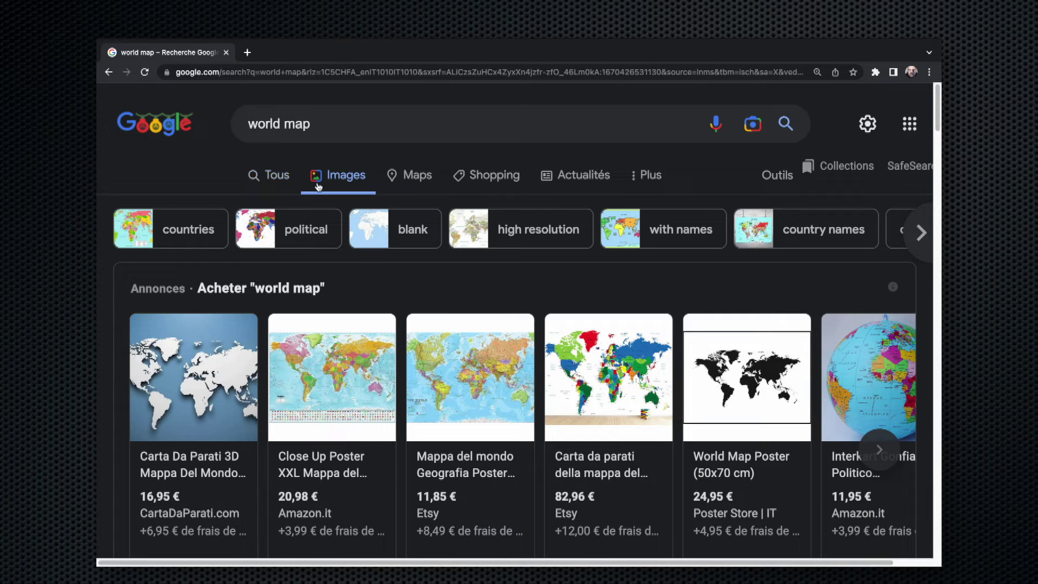
scroll(381, 371, down, 8)
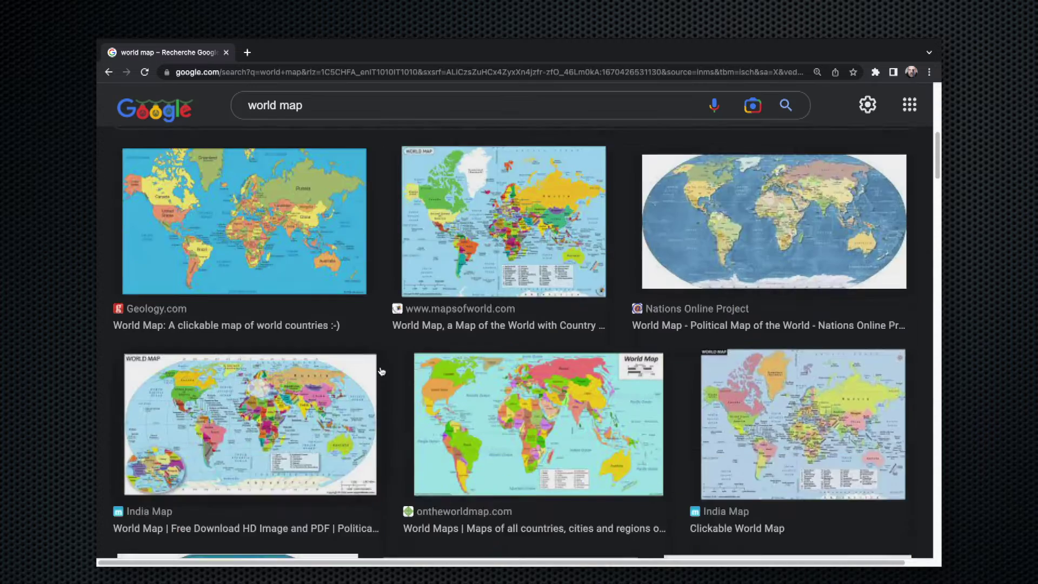
scroll(376, 368, up, 8)
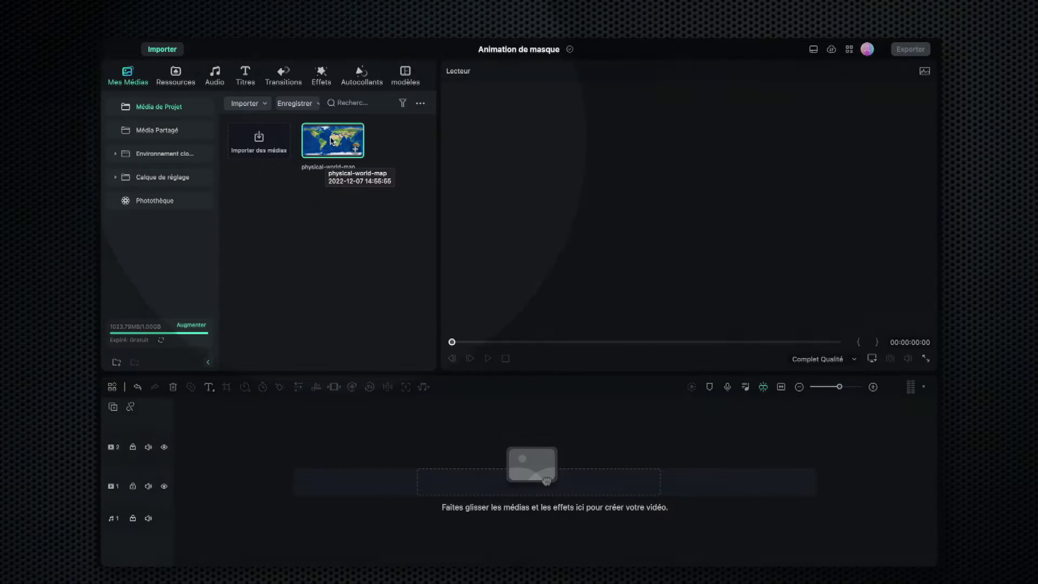
Place physical-world-map at the start of video track 1 and scale it to 328% at position X -565.6, Y -540.0.
drag(332, 141, 228, 483)
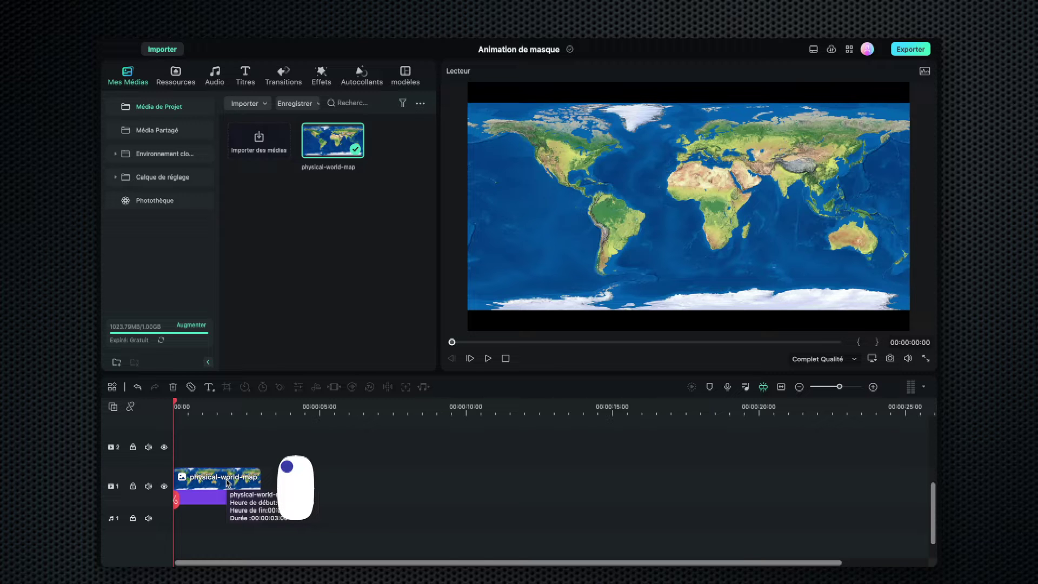
double_click(227, 483)
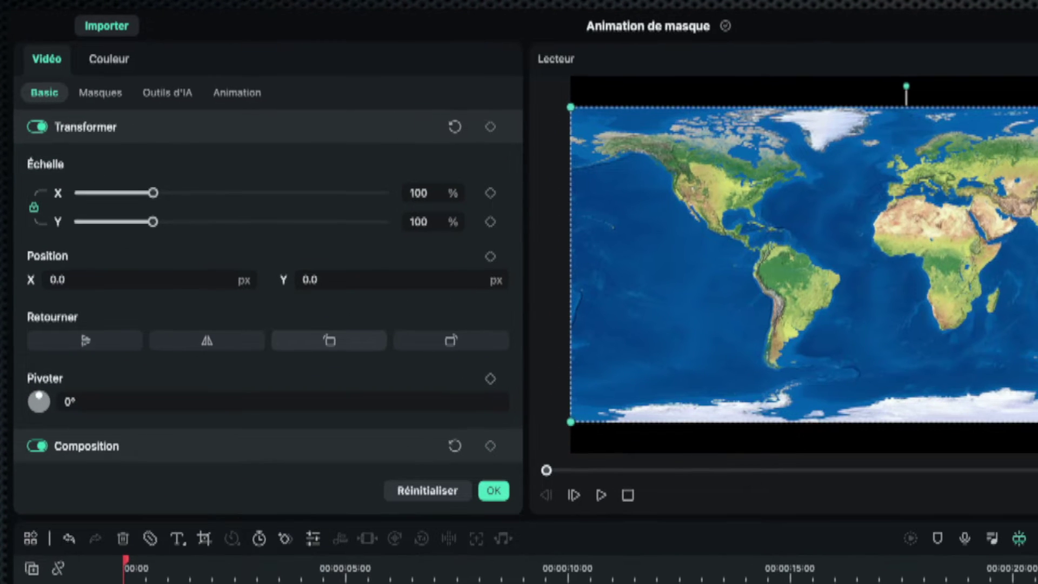
drag(153, 193, 330, 192)
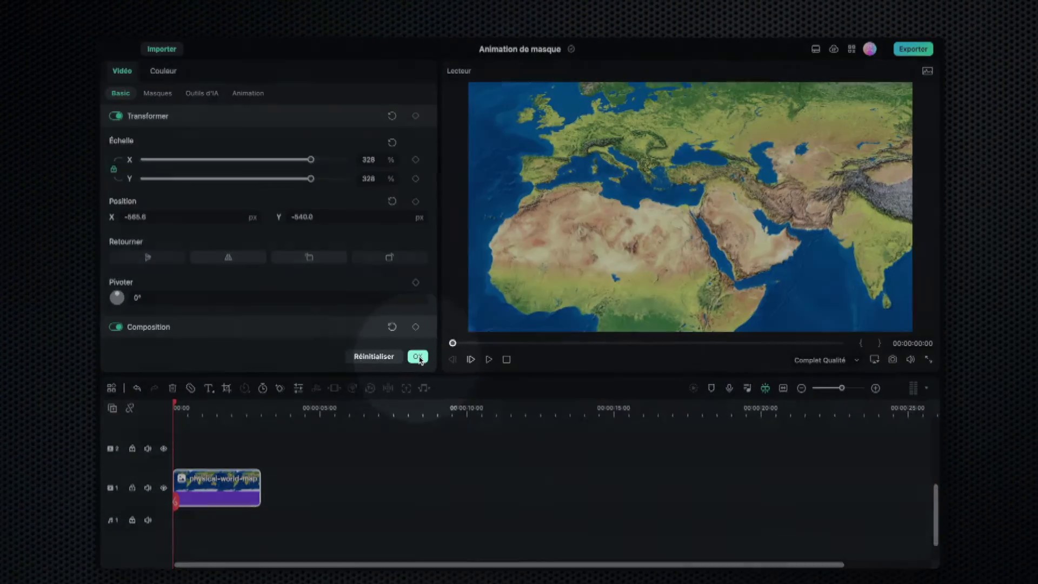
click(440, 395)
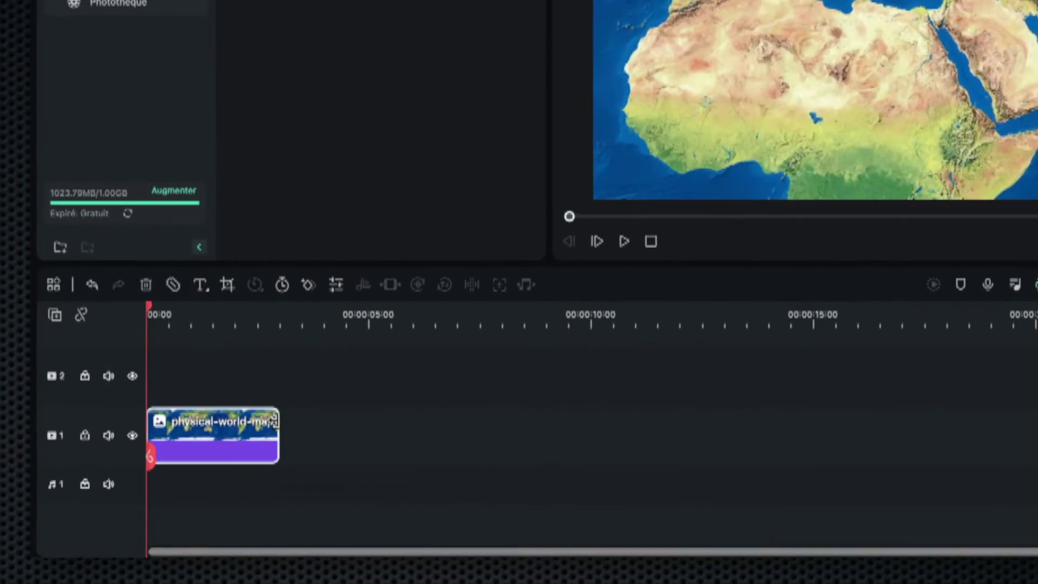
Extend the physical-world-map clip to about 11 seconds on the timeline.
drag(269, 452, 649, 428)
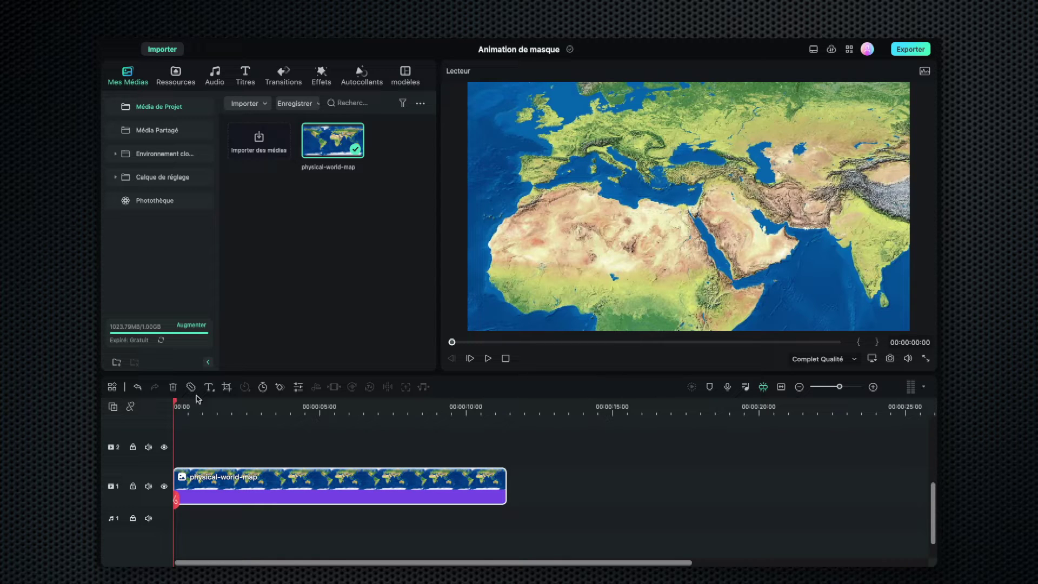
Find the title "de base 6", place it at the start of video track 2 and extend it to the map clip's end.
click(245, 76)
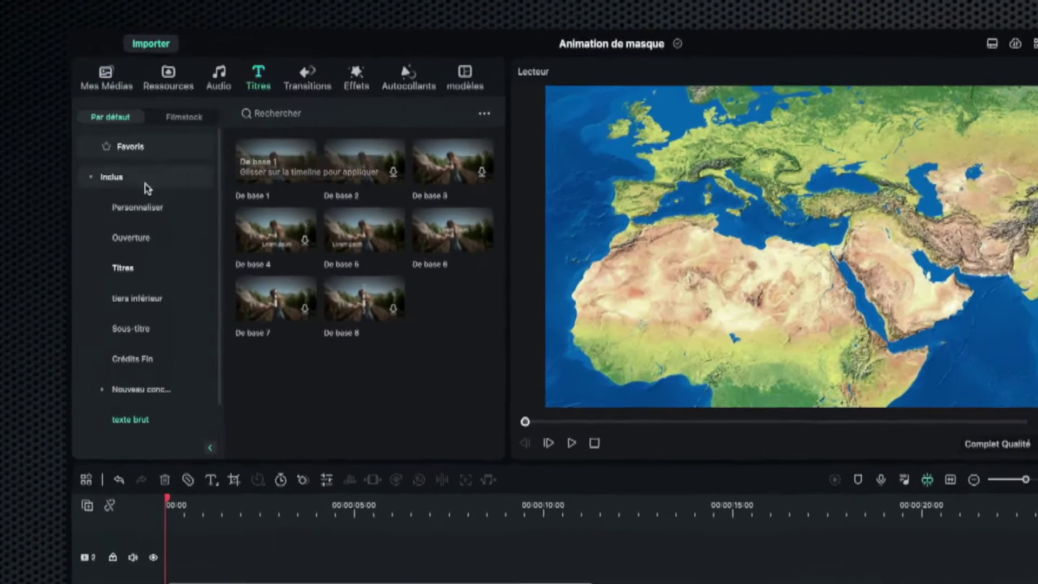
click(305, 113)
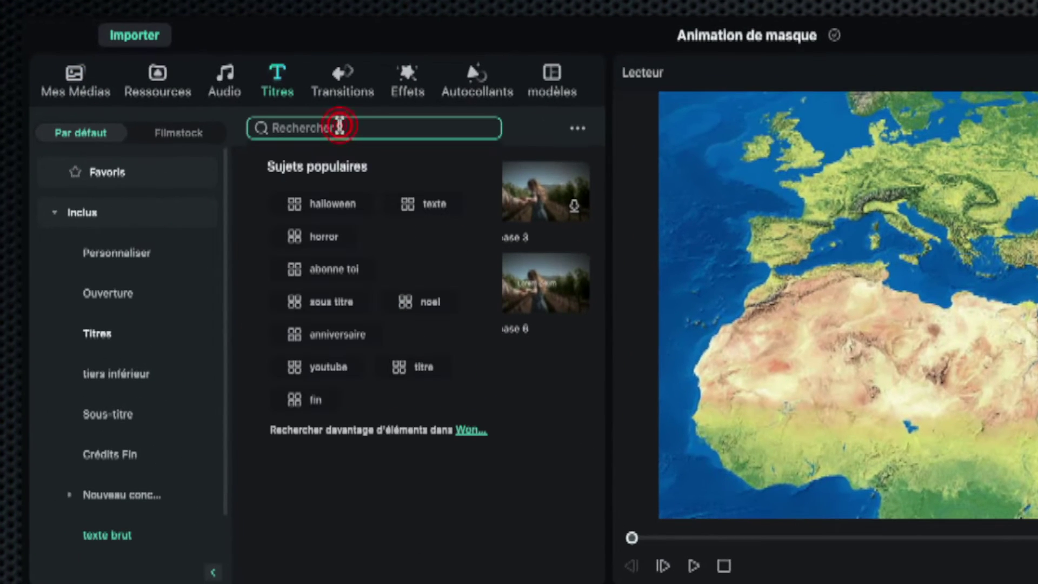
text(de base 6)
key(Return)
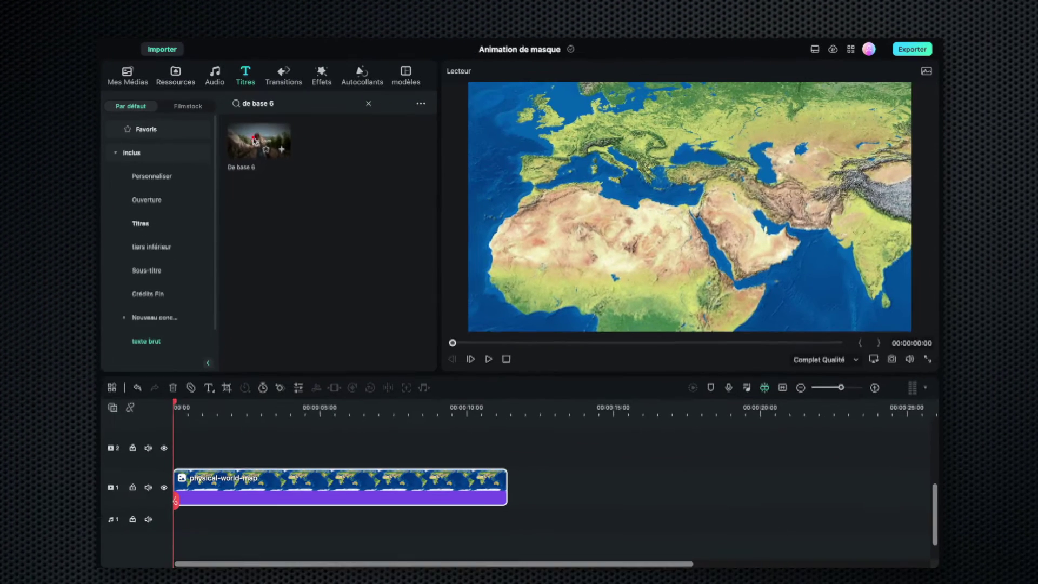
drag(292, 191, 234, 405)
drag(222, 263, 179, 435)
drag(319, 447, 500, 450)
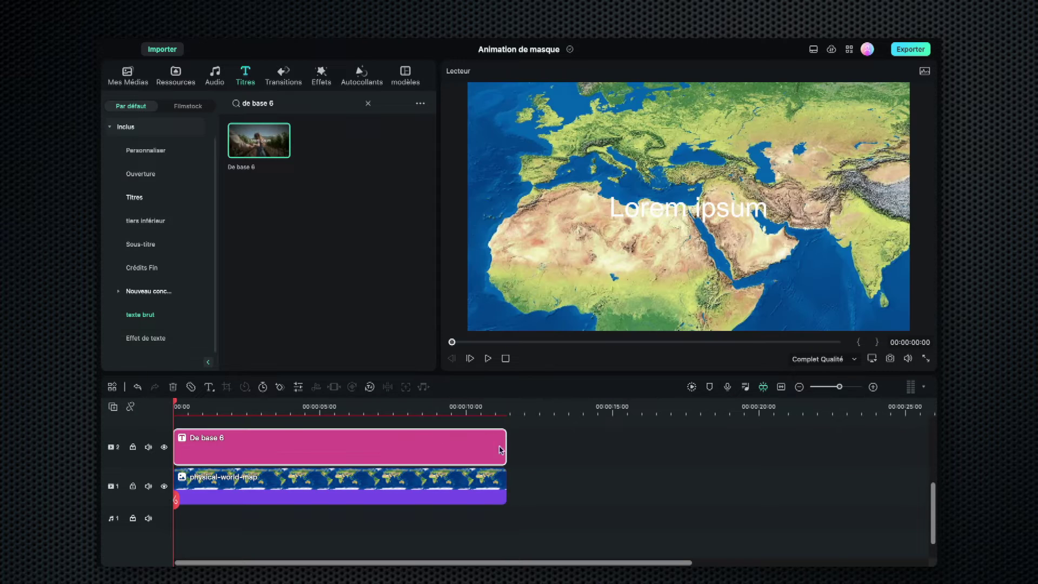
Replace the title's placeholder text with a row of eleven hyphens enclosed by a period at each end.
double_click(280, 447)
triple_click(198, 141)
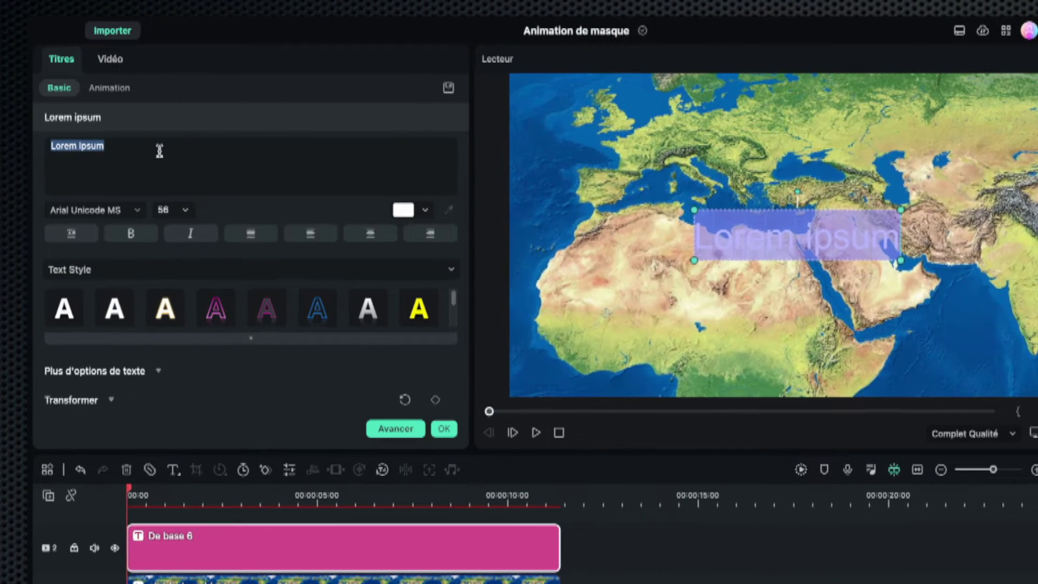
key(BackSpace)
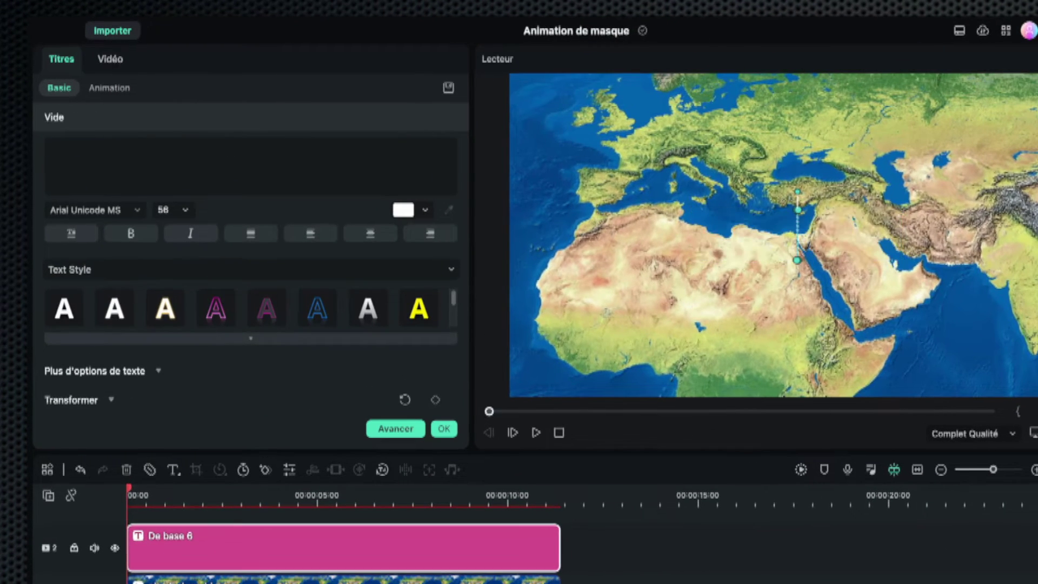
text(.)
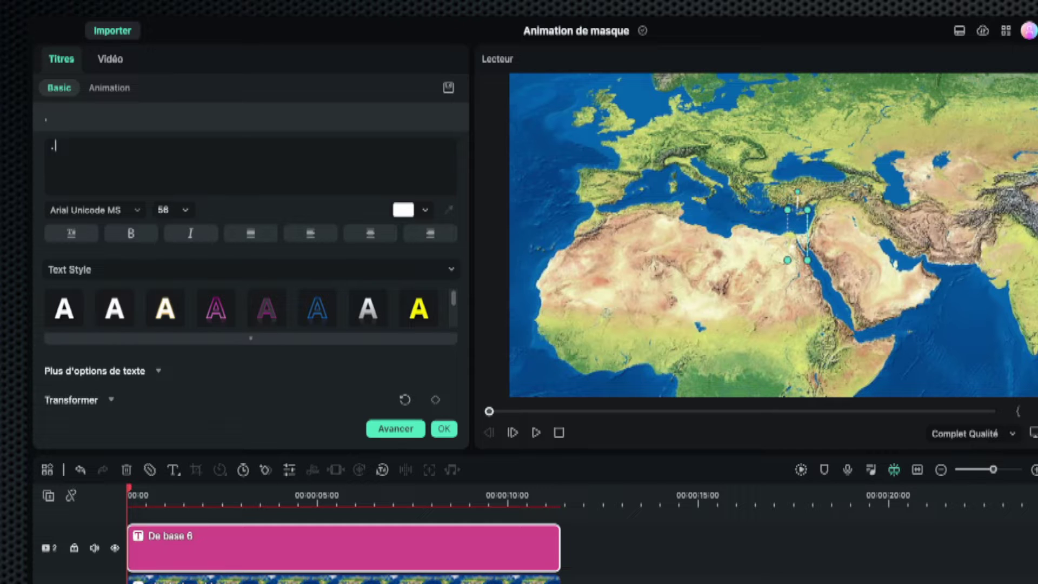
text( - - -)
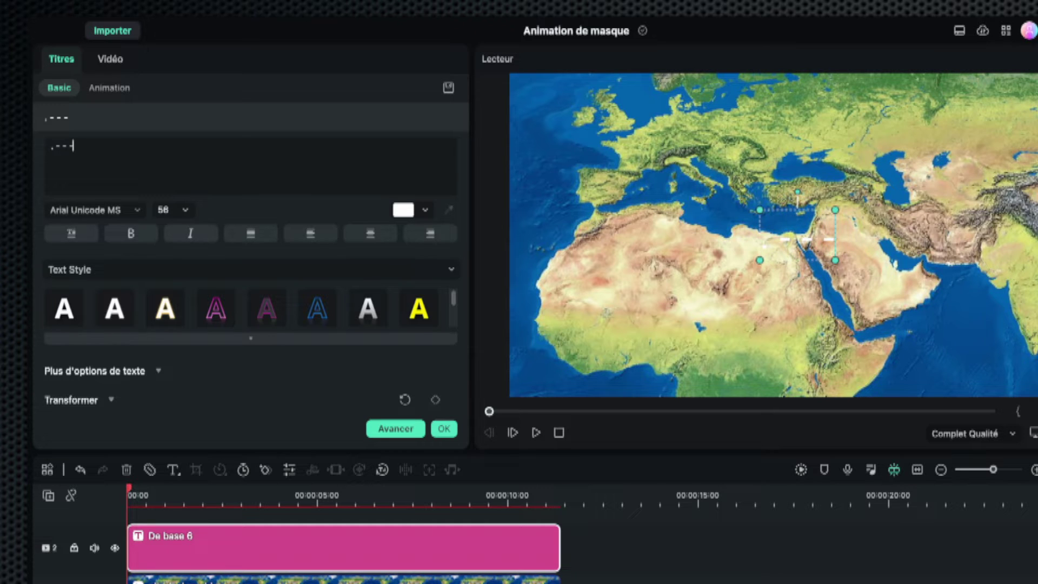
text( - - - - - - - -)
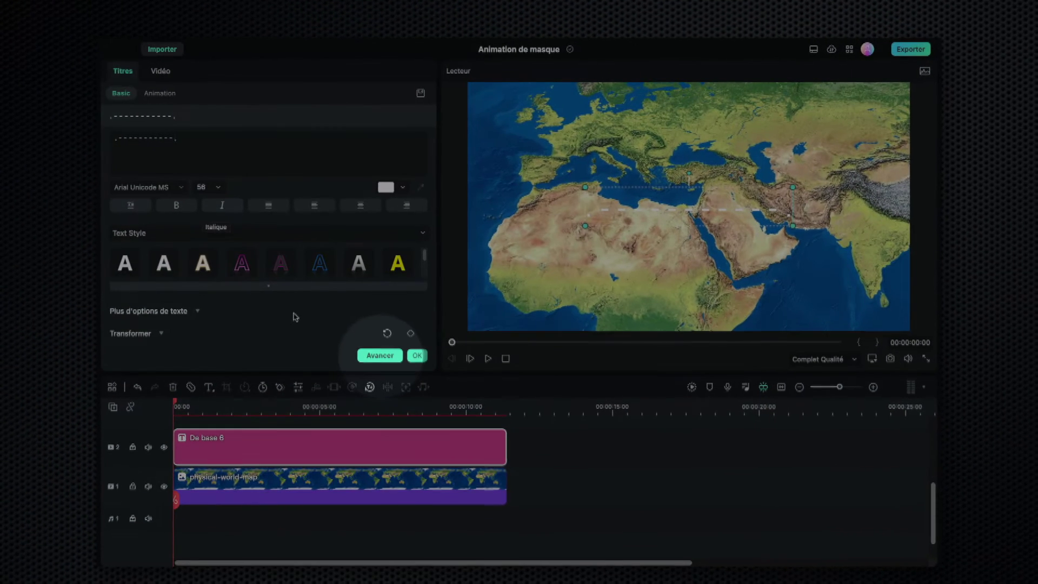
Open the title's advanced editor and set the text font to Montserrat Black.
click(380, 355)
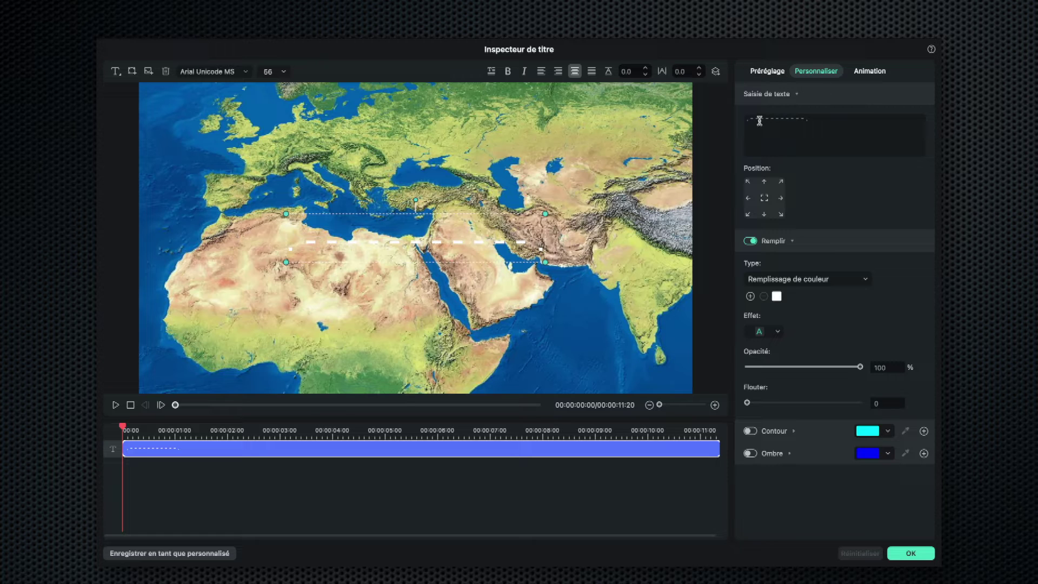
click(245, 73)
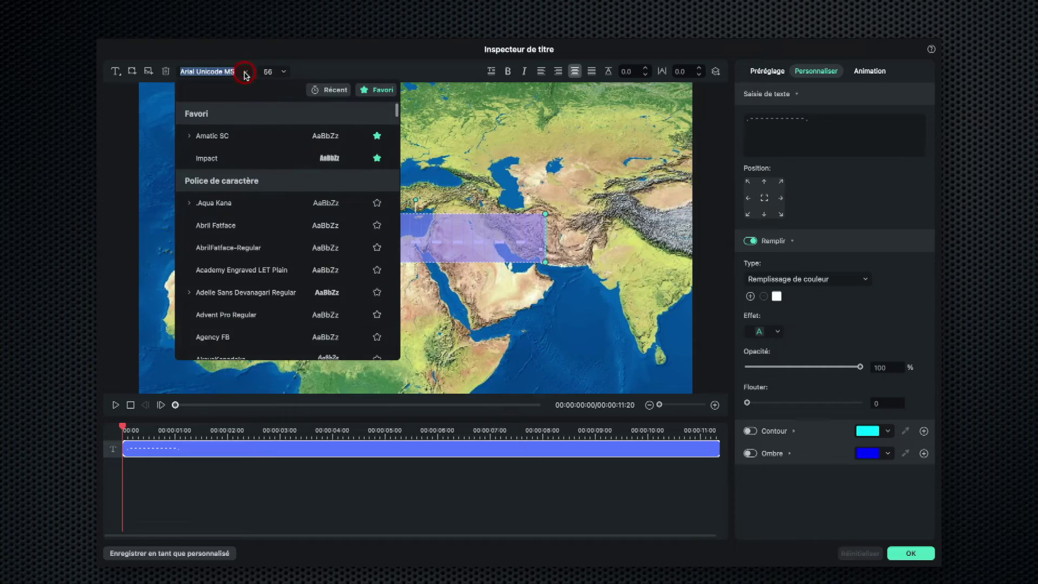
scroll(232, 216, down, 5)
scroll(227, 290, down, 15)
click(242, 392)
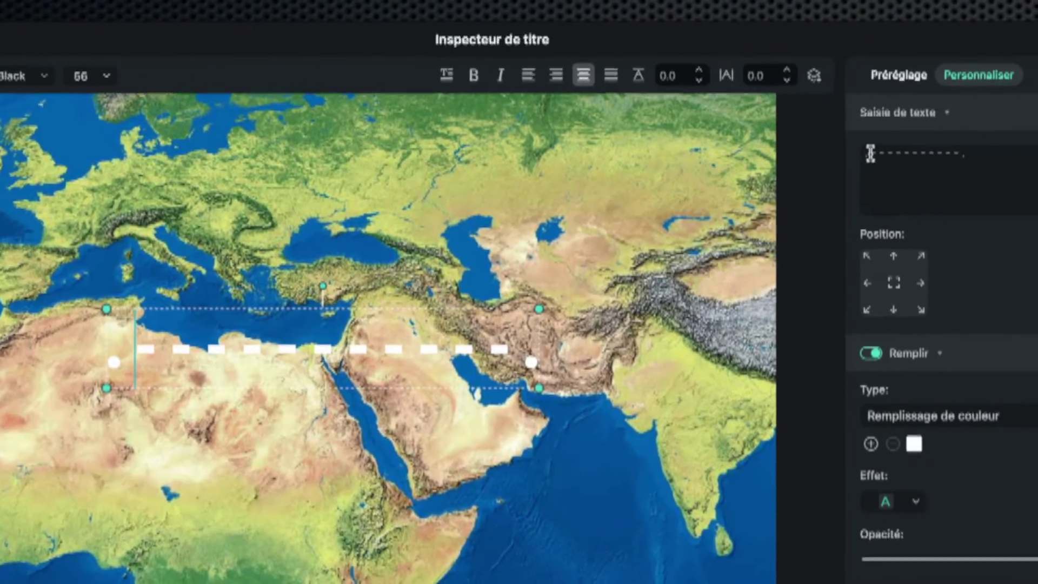
Set the font size of the period at the beginning of the dashed line to 120.
click(1011, 161)
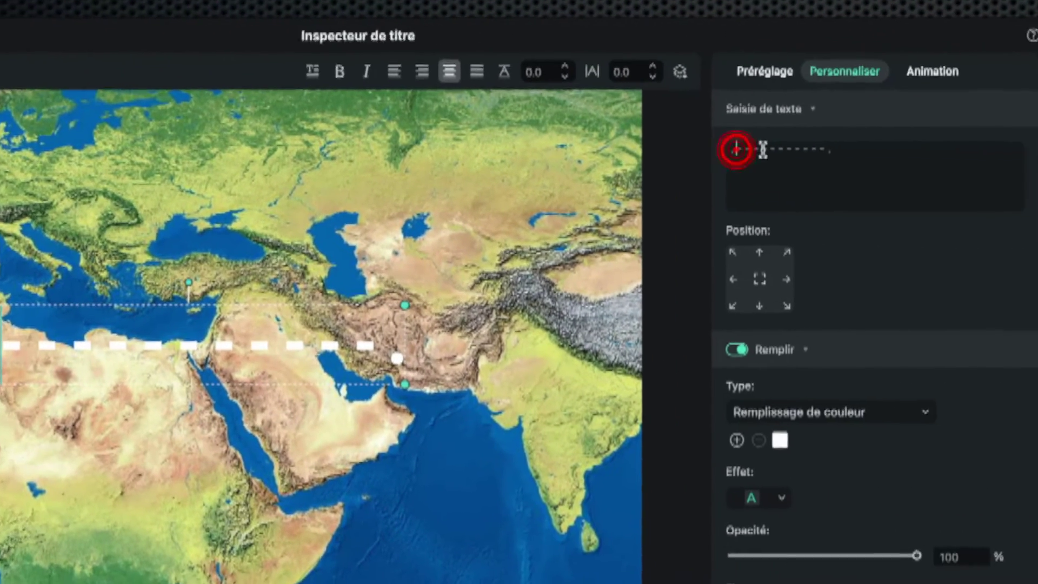
click(698, 147)
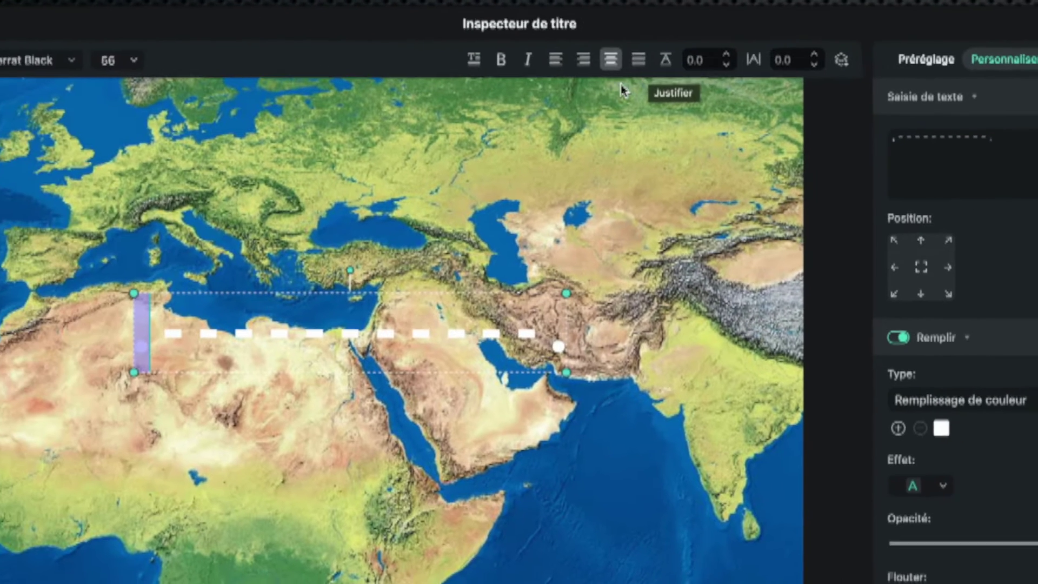
click(130, 60)
click(121, 238)
click(130, 60)
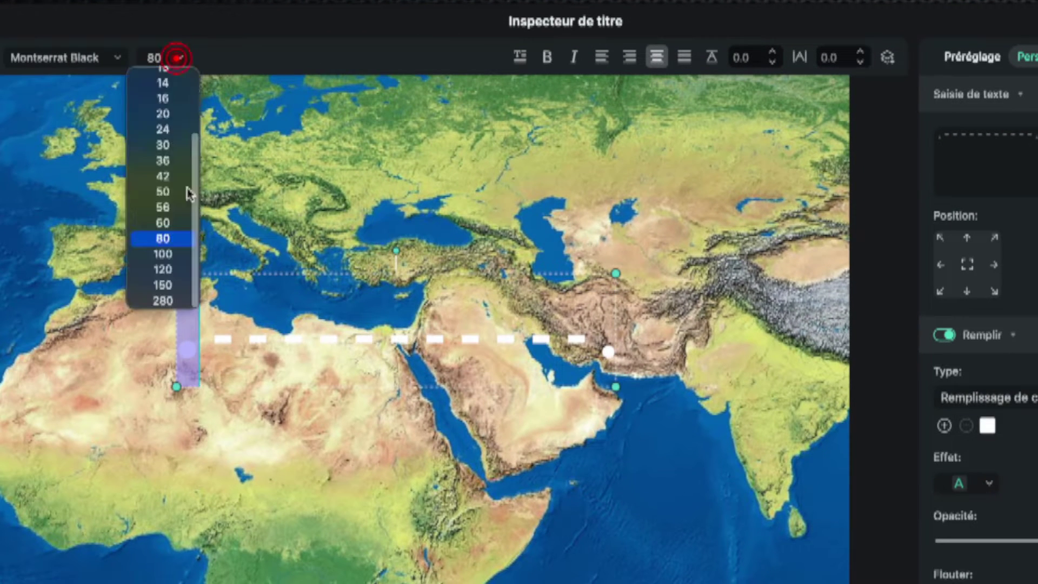
click(117, 273)
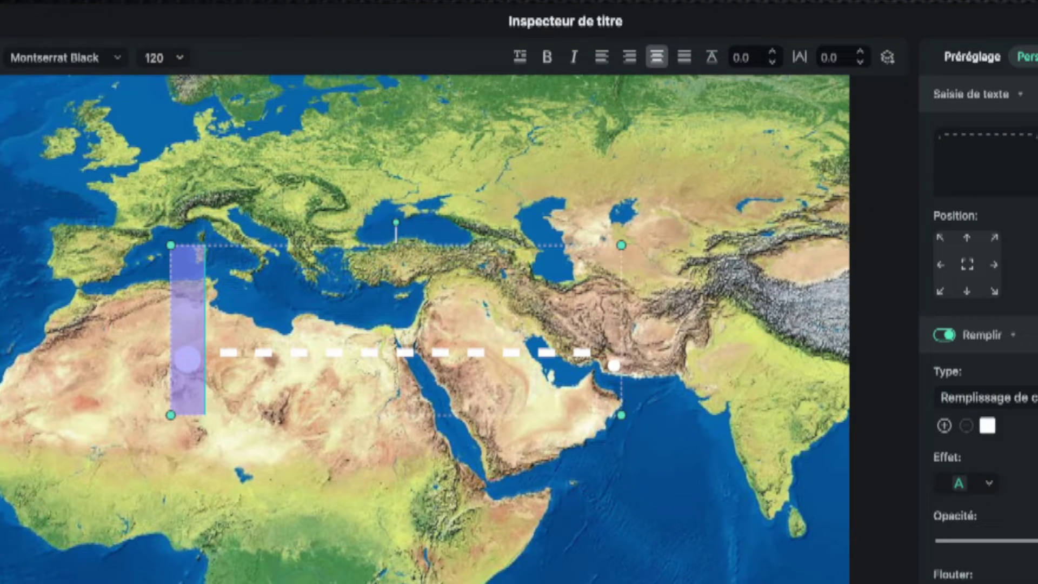
Set the font size of the period at the end of the dashed line to 120.
click(1031, 139)
key(shift+Left)
click(178, 58)
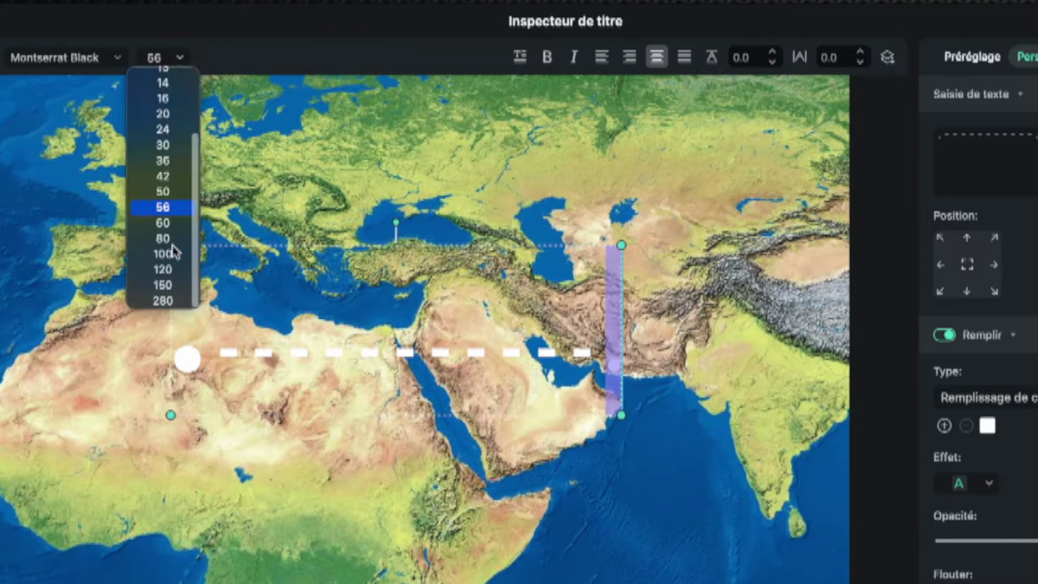
click(164, 269)
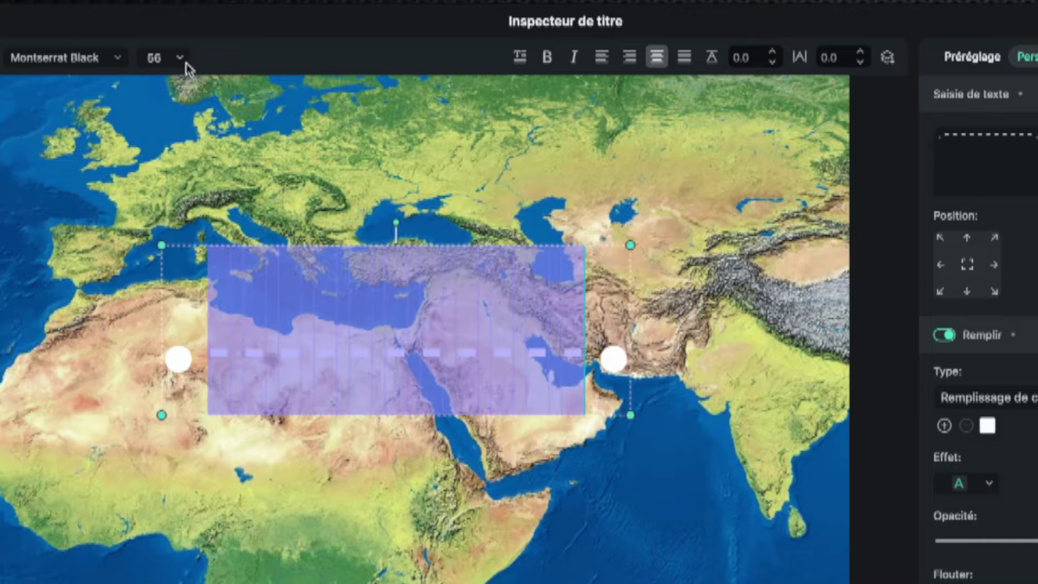
Set the font size of the hyphens between the two end periods to 36.
click(182, 59)
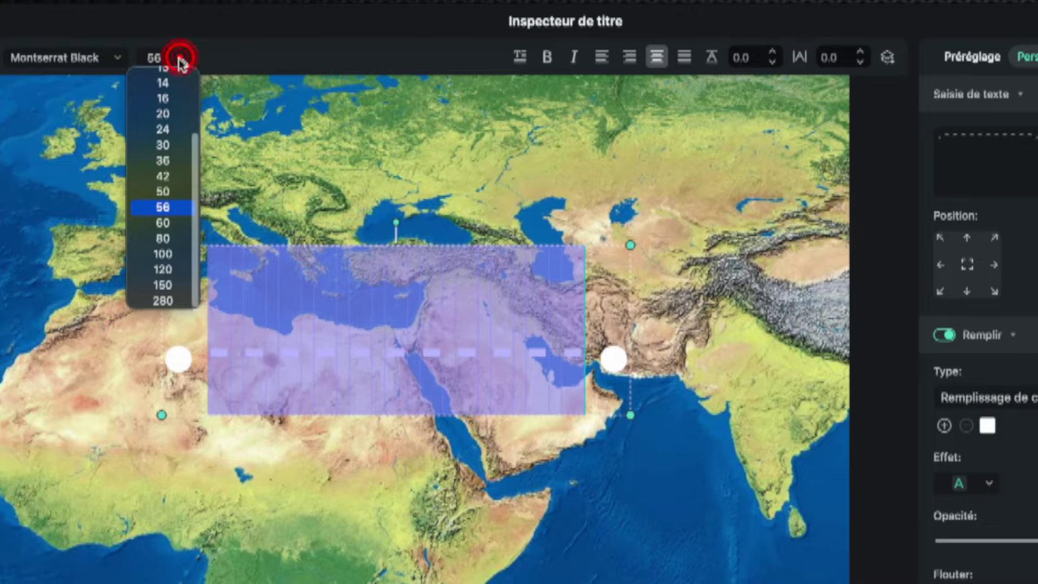
click(164, 159)
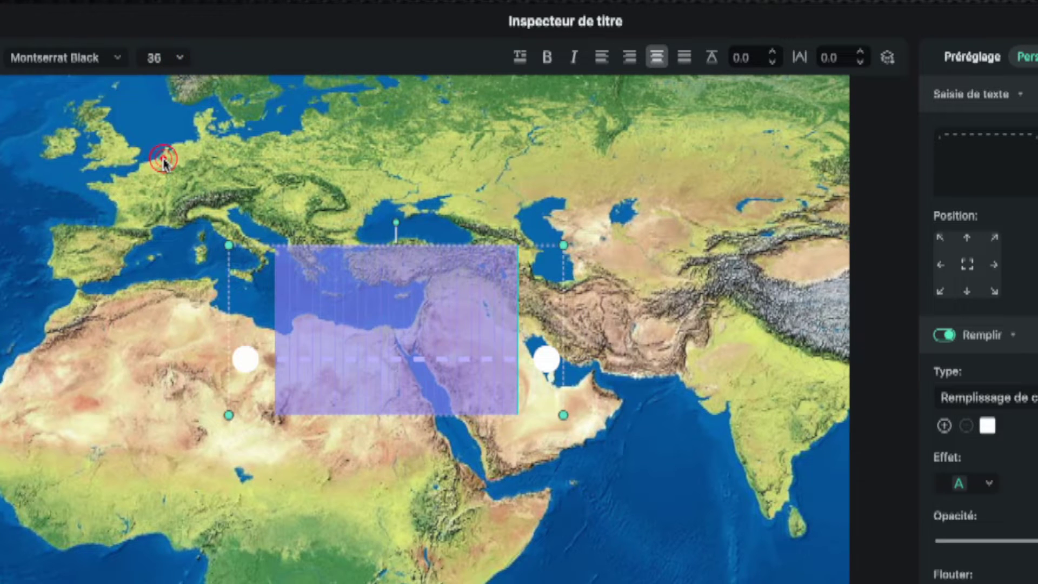
click(640, 328)
click(448, 354)
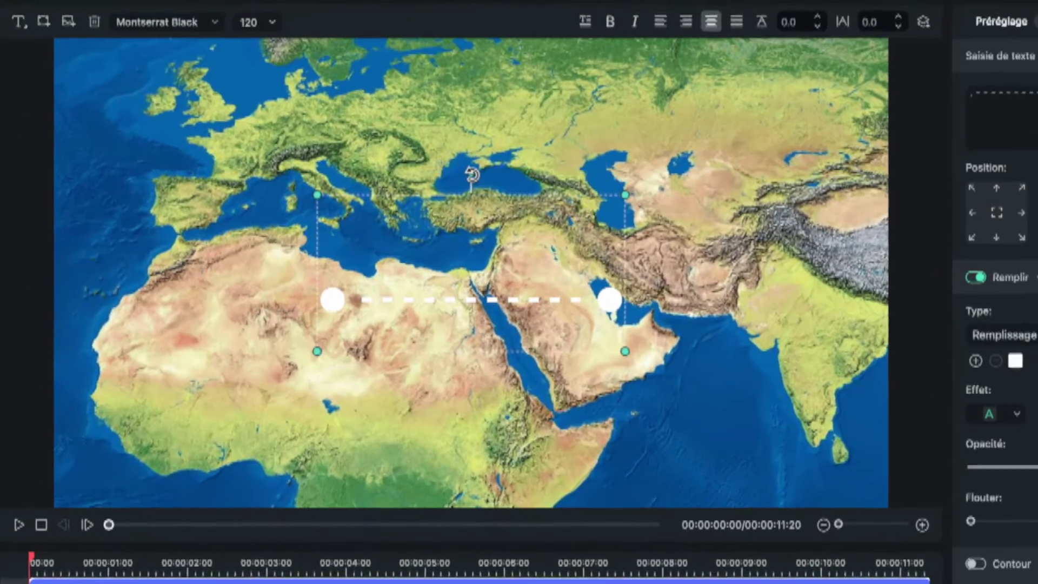
Rotate and move the dashed line to run between northern France and the West African coast, lengthening it with an extra hyphen.
drag(415, 172, 382, 234)
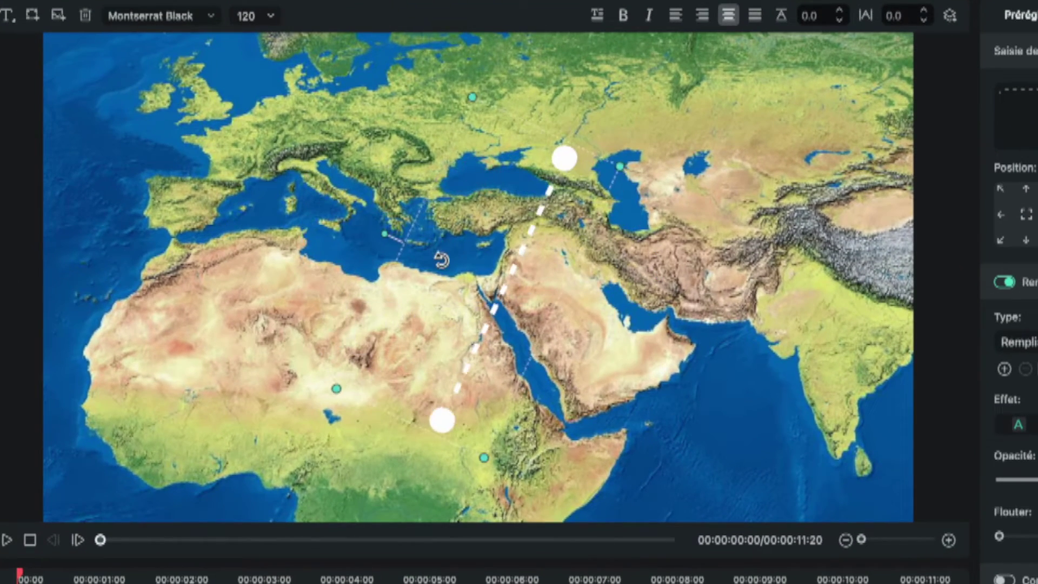
drag(491, 268, 140, 248)
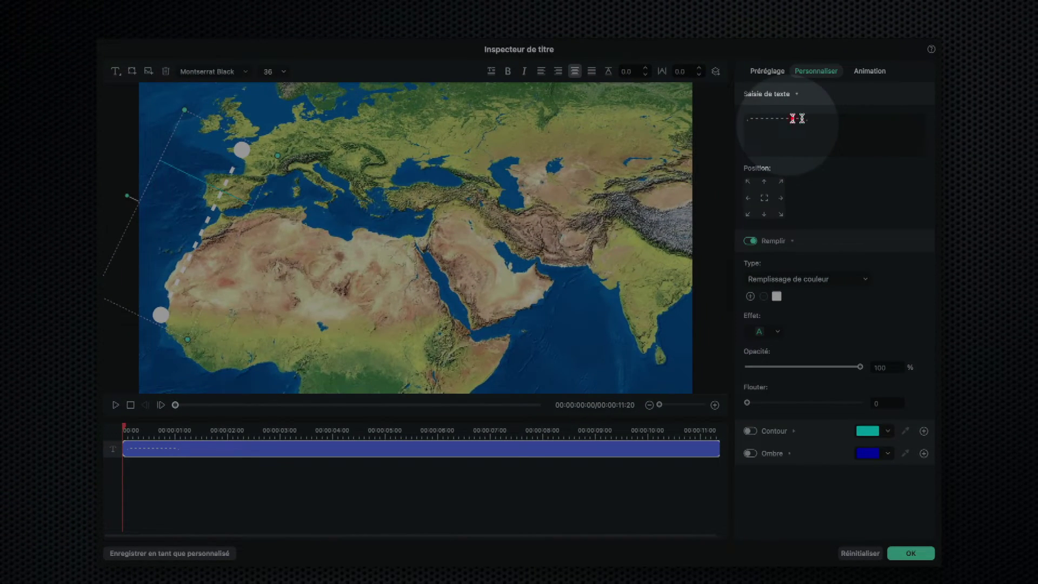
text(-)
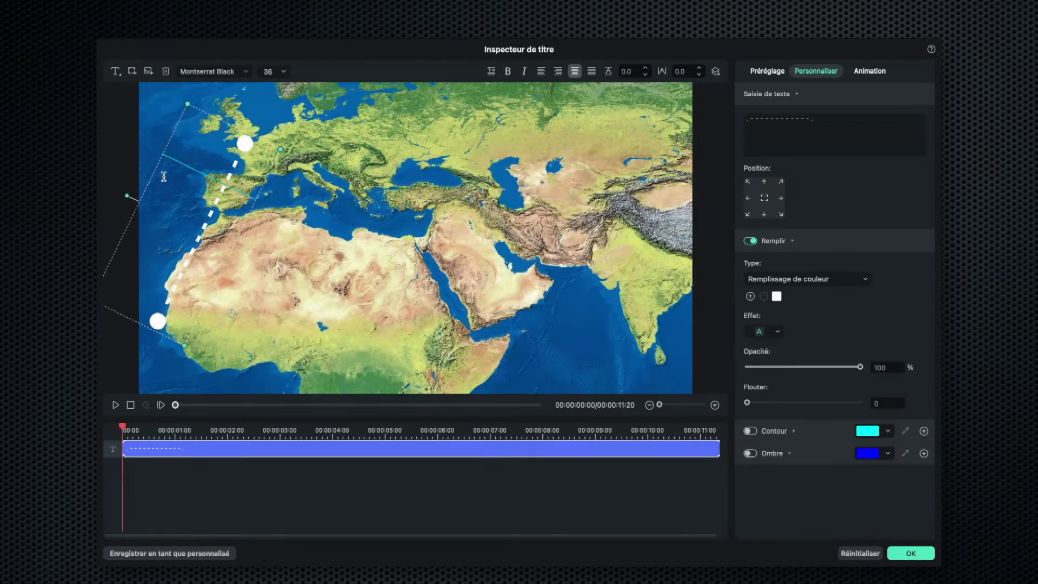
drag(162, 170, 172, 168)
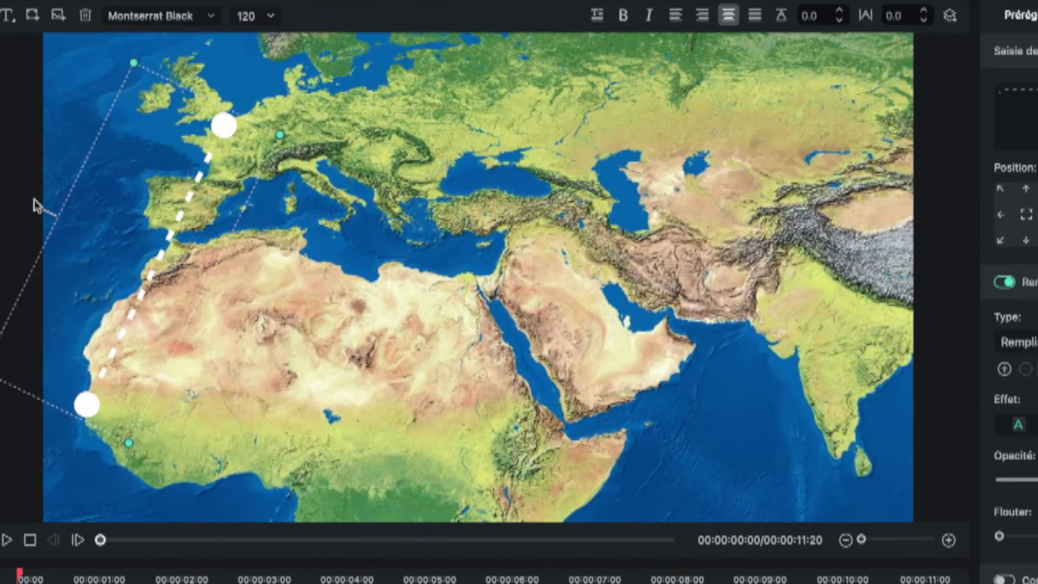
click(52, 204)
drag(38, 206, 35, 204)
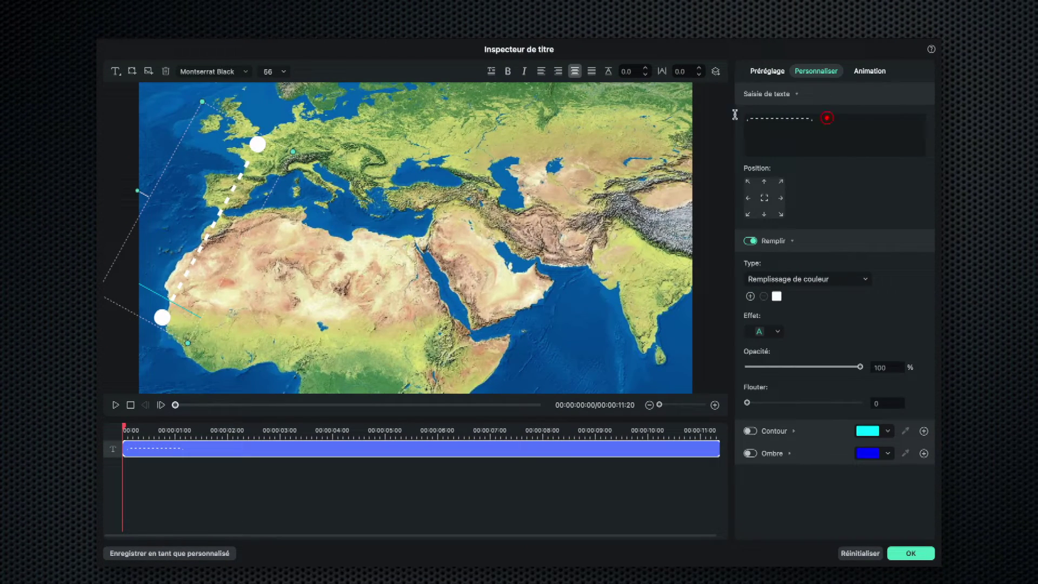
Enable a black shadow on the whole dashed line text.
triple_click(754, 125)
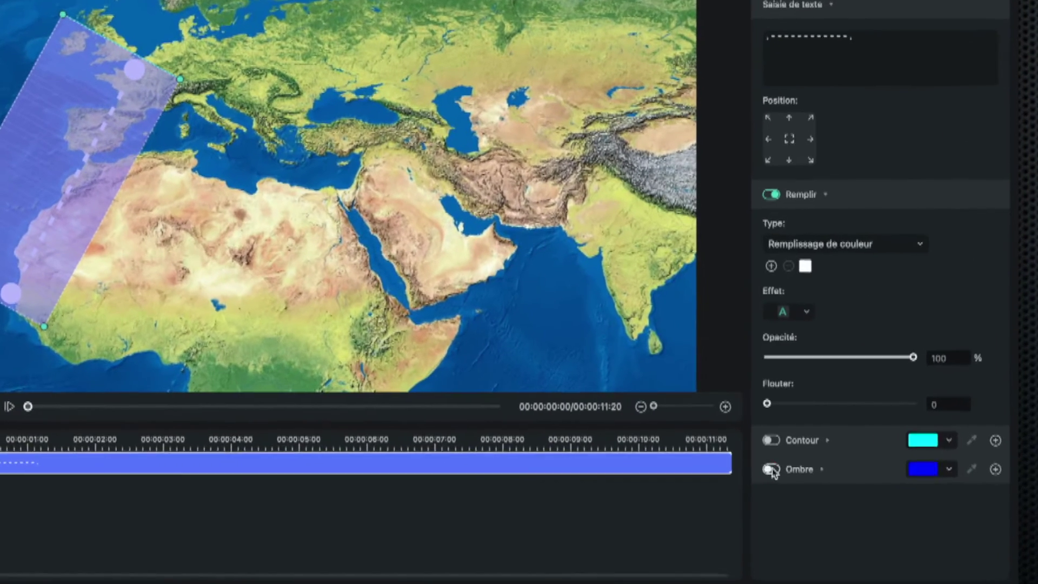
click(771, 471)
click(949, 468)
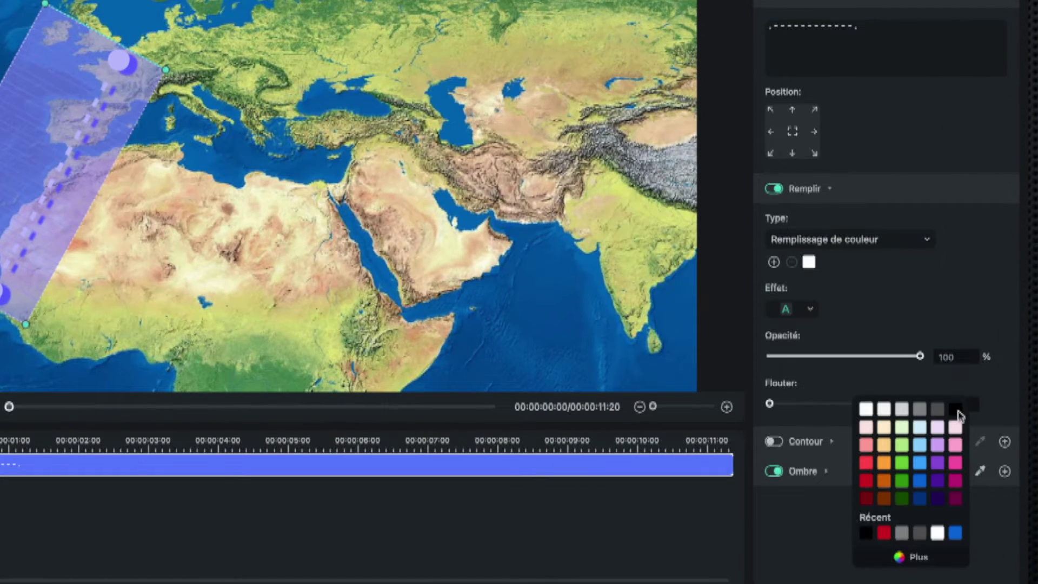
click(955, 410)
Set the dashed line's shadow opacity to 49 %, its distance to 5 and its blur to 5.
click(826, 471)
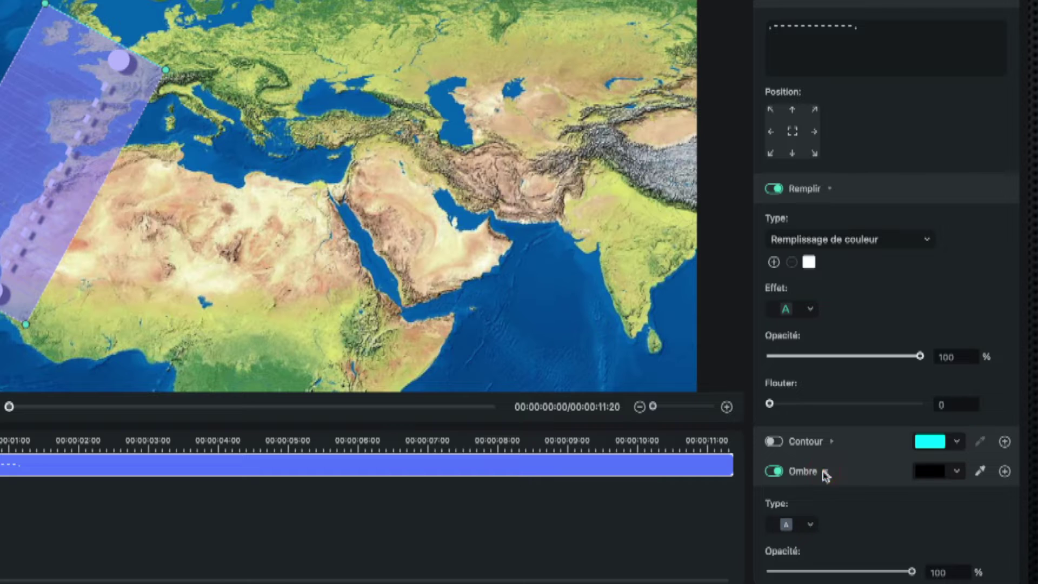
scroll(889, 527, down, 4)
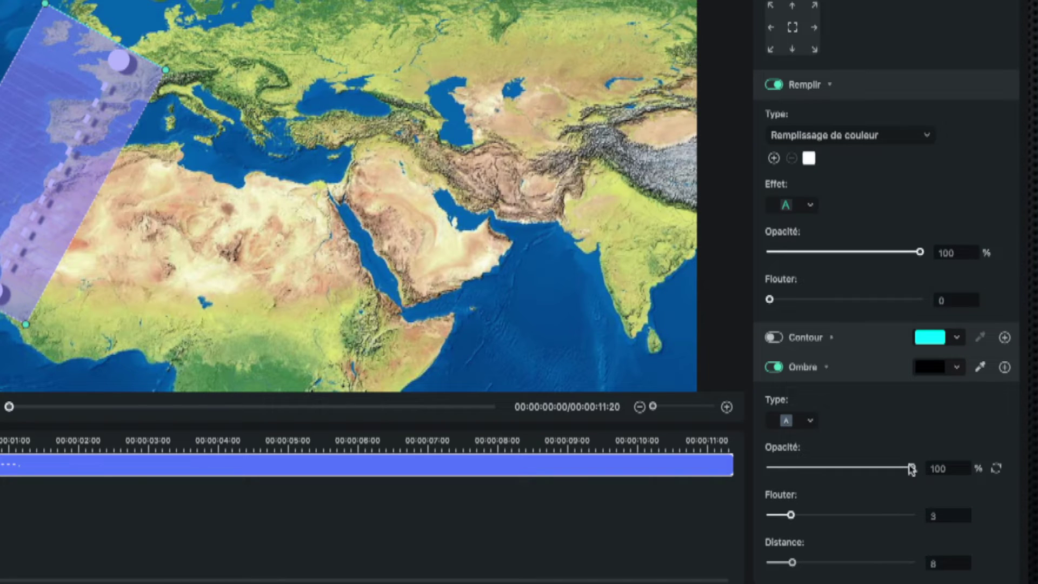
drag(911, 468, 839, 468)
drag(791, 562, 787, 562)
drag(790, 515, 811, 517)
scroll(774, 443, up, 3)
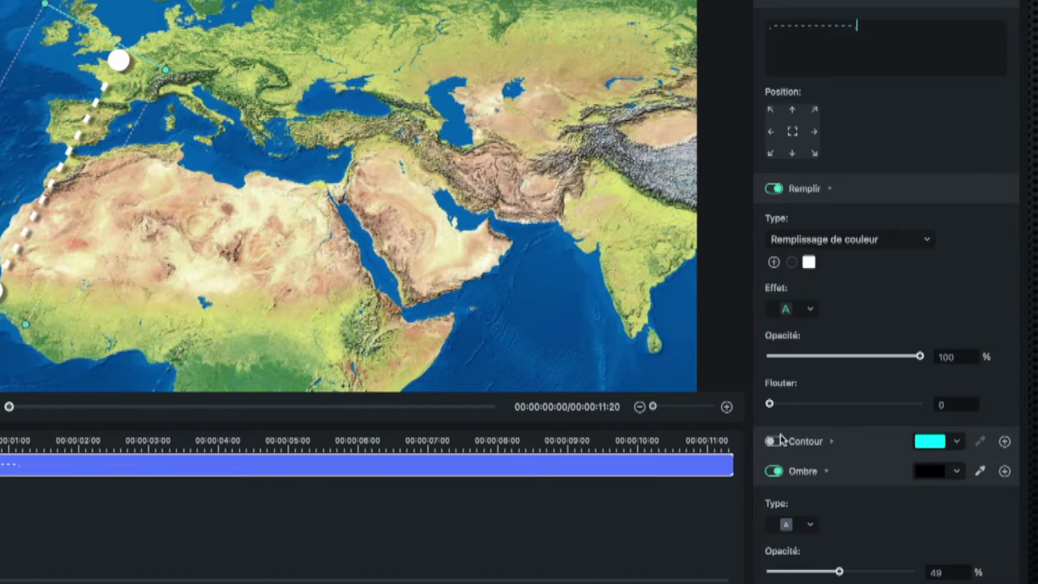
Try a red outline on the dashed line and switch it off again.
click(774, 442)
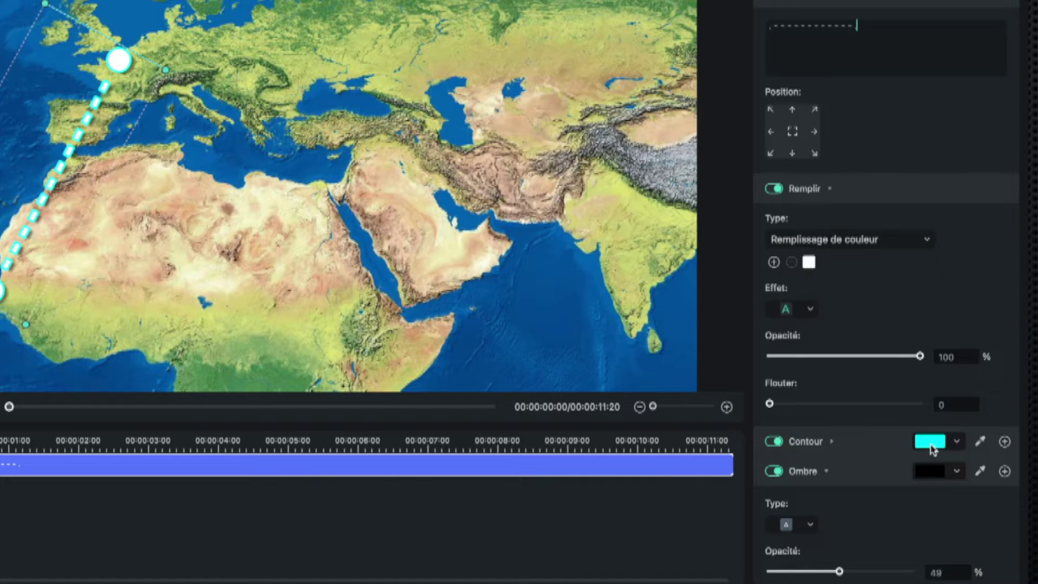
click(936, 441)
click(866, 432)
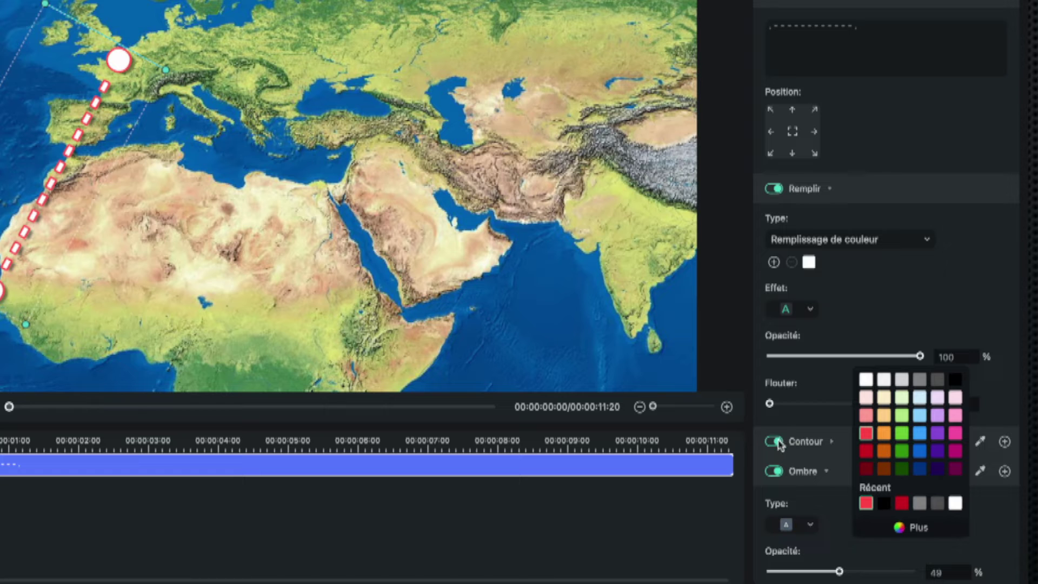
click(776, 442)
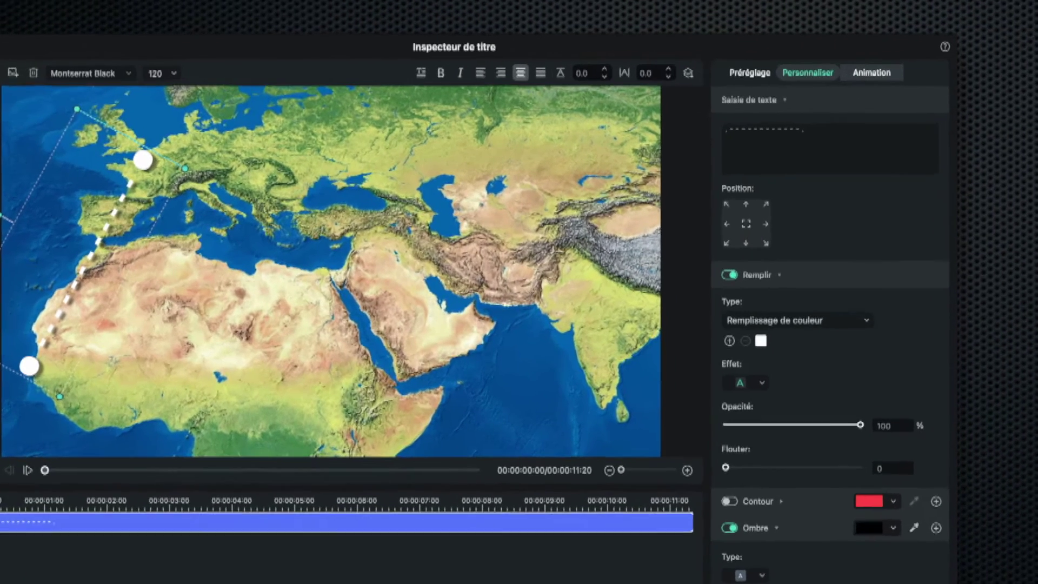
Give the dashed line the Typographe animation, ending its entrance at about 2.6 seconds, and confirm the title edits.
click(870, 71)
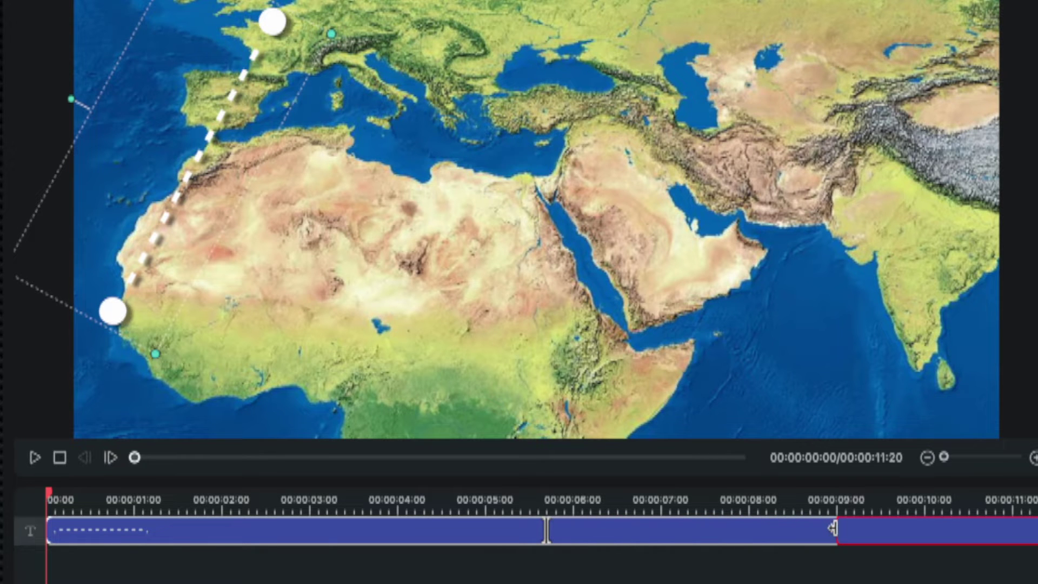
drag(565, 529, 275, 530)
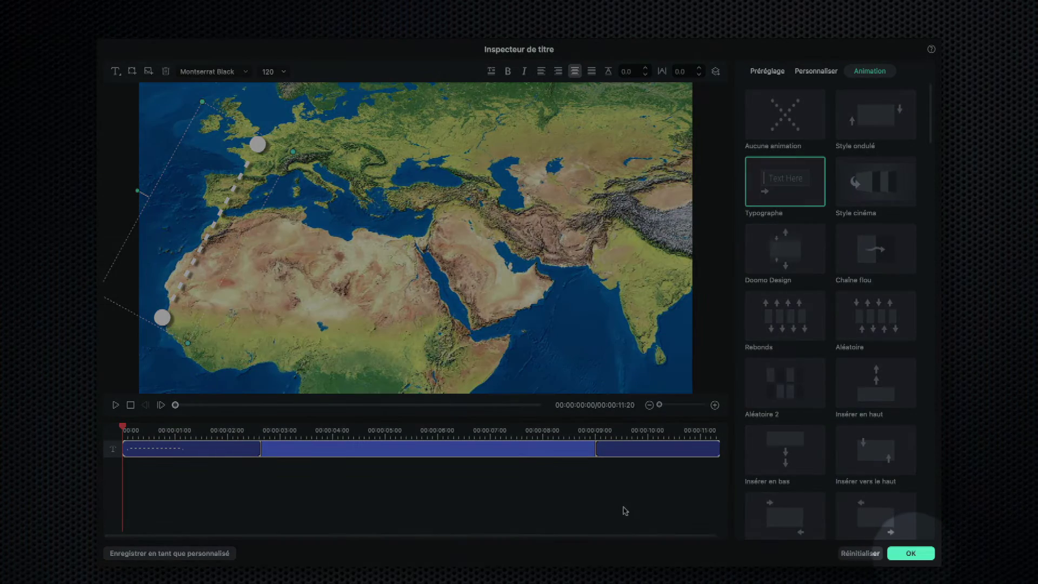
click(911, 552)
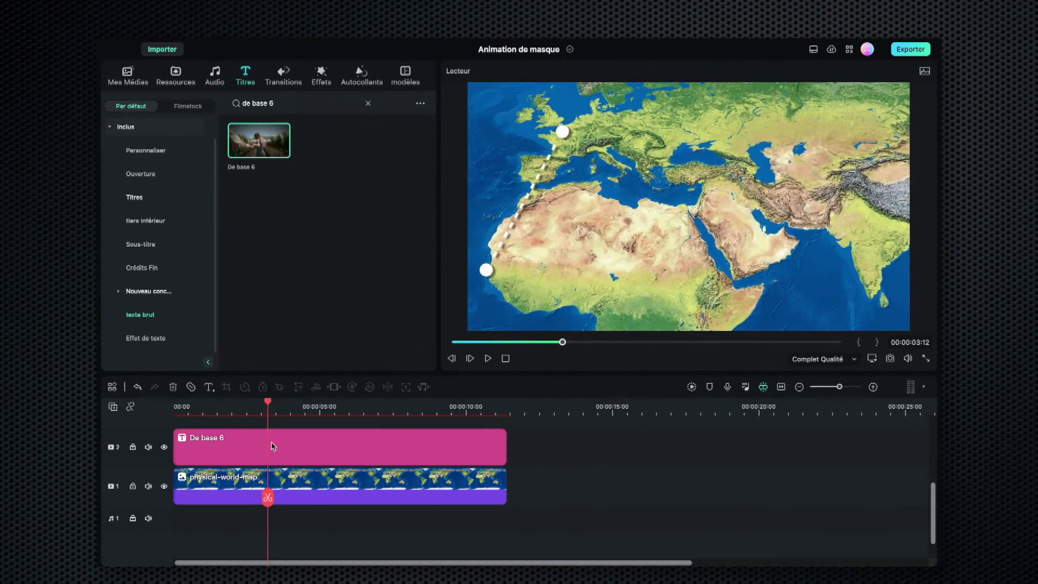
Copy the dashed line title clip and paste it onto video track 3 at 00:00:03:12.
click(272, 446)
right_click(271, 446)
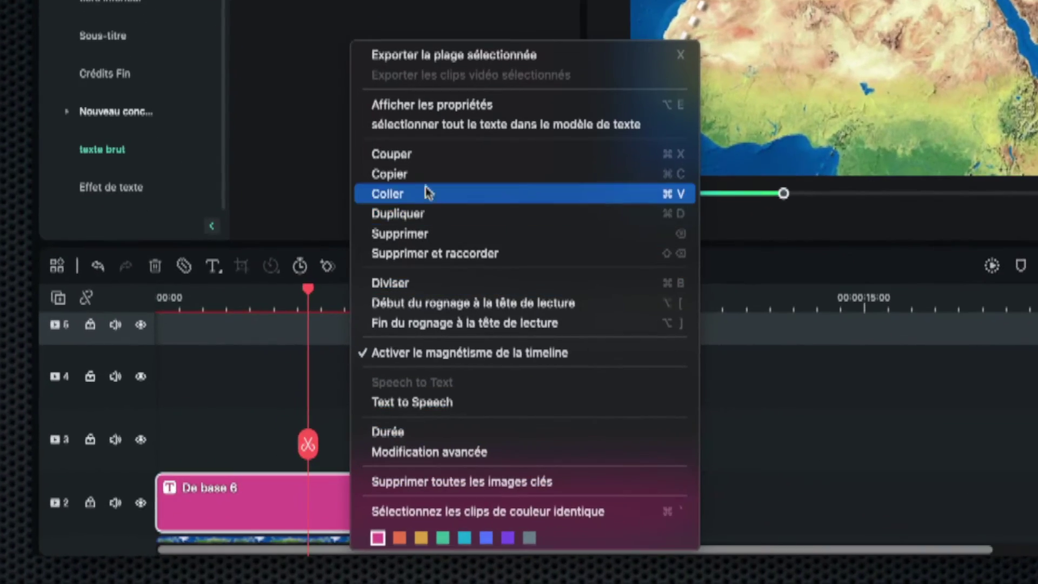
click(427, 175)
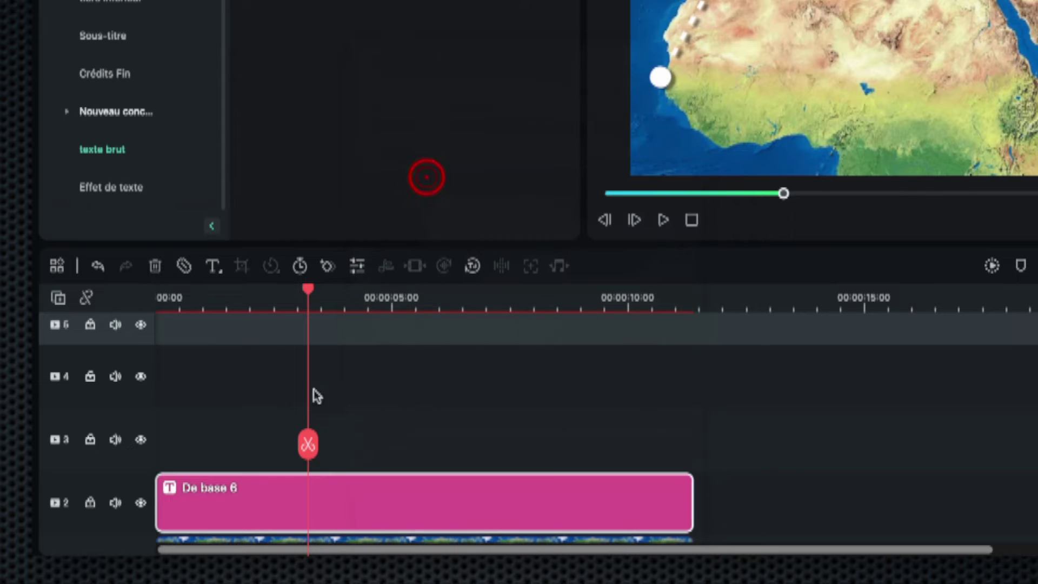
click(134, 452)
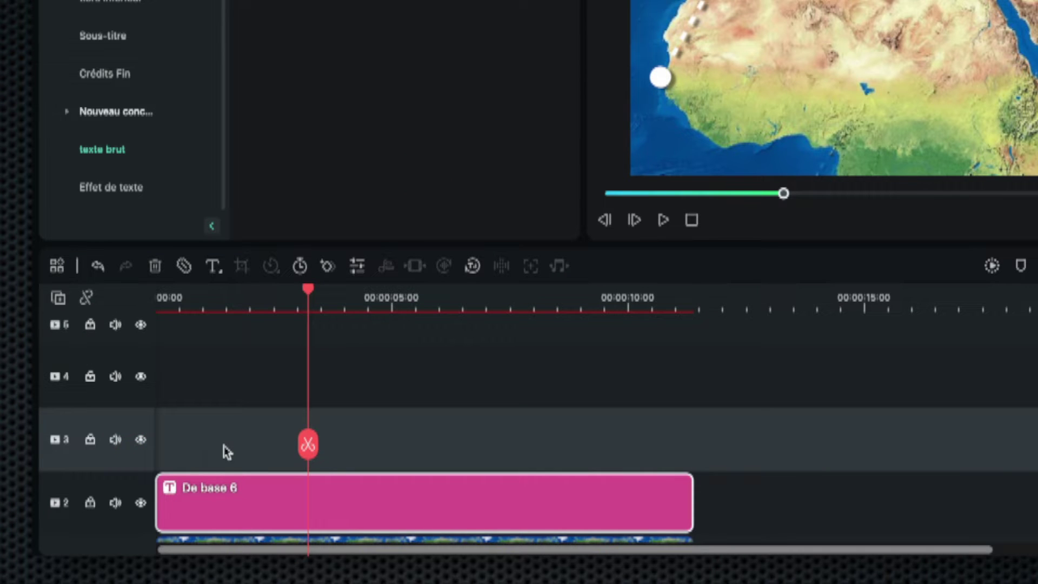
key(ctrl+v)
click(400, 435)
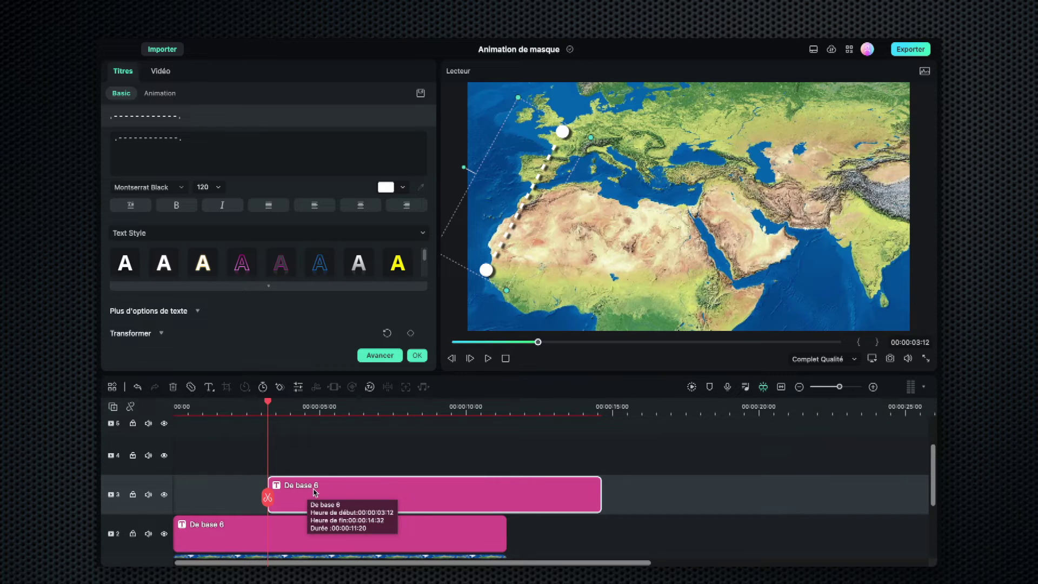
Move and rotate the pasted line and lengthen it with extra hyphens to run from northern France to northern India.
drag(525, 182, 660, 177)
drag(601, 162, 649, 172)
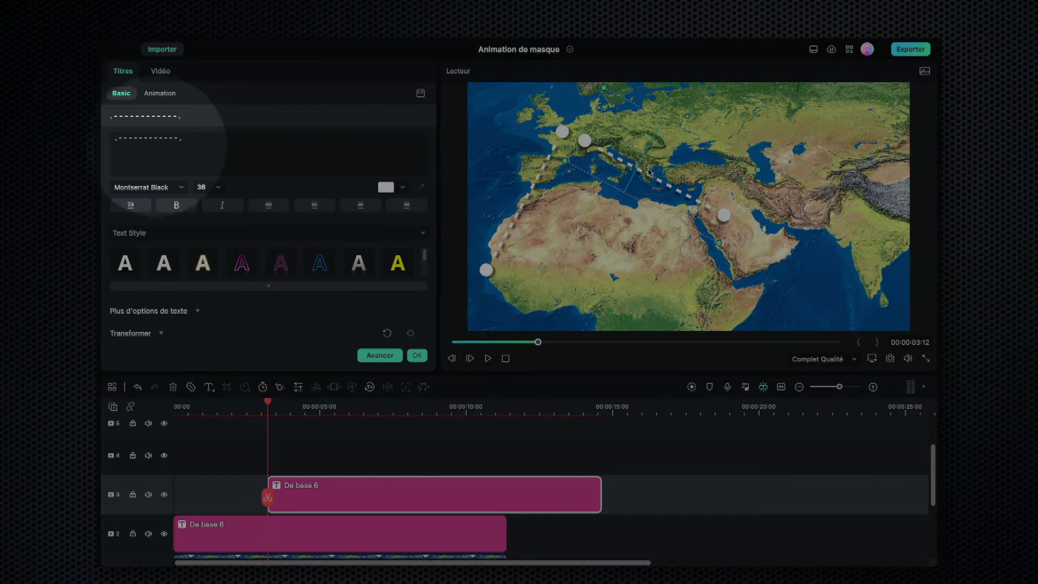
text(----------)
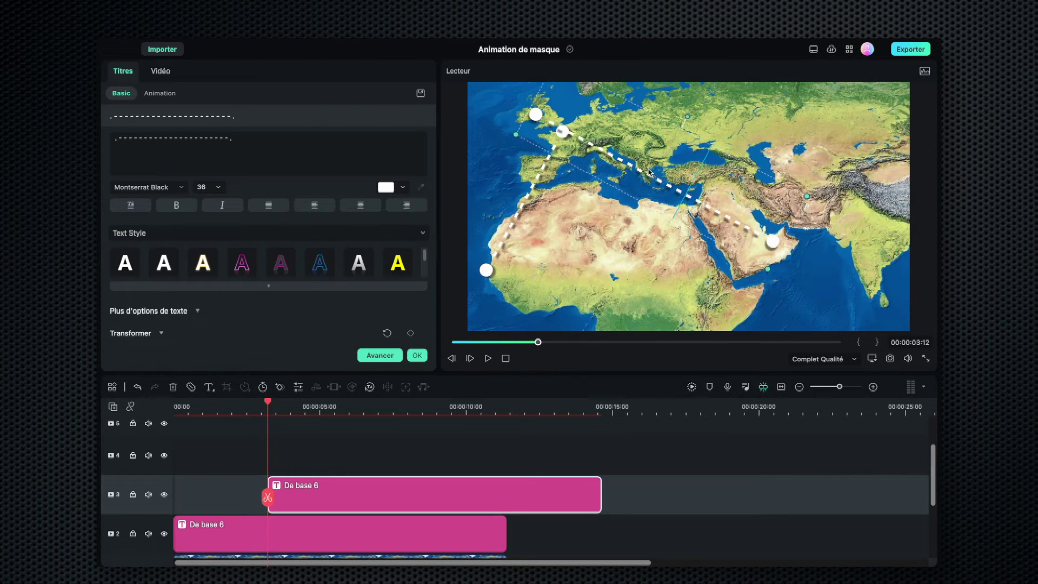
text(-- -)
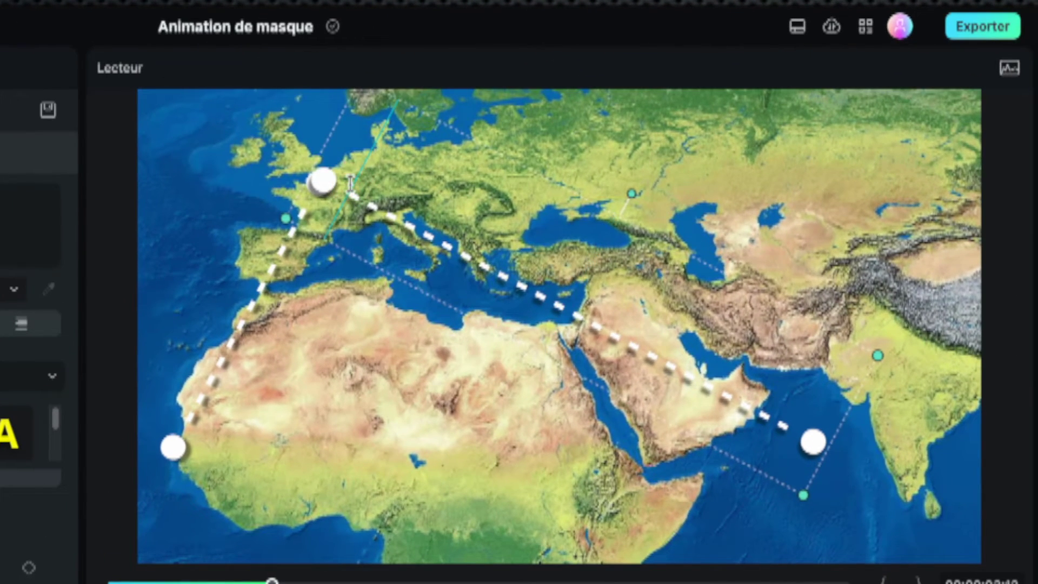
drag(350, 183, 628, 170)
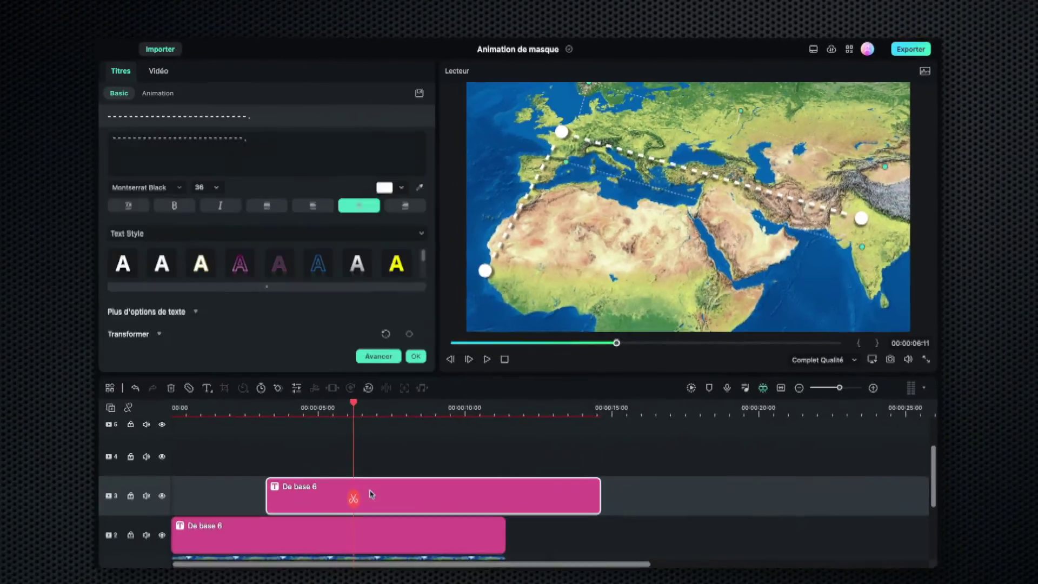
Copy the France–India line title onto video track 4 and position the copy horizontally between northern Egypt and northwest India.
right_click(371, 494)
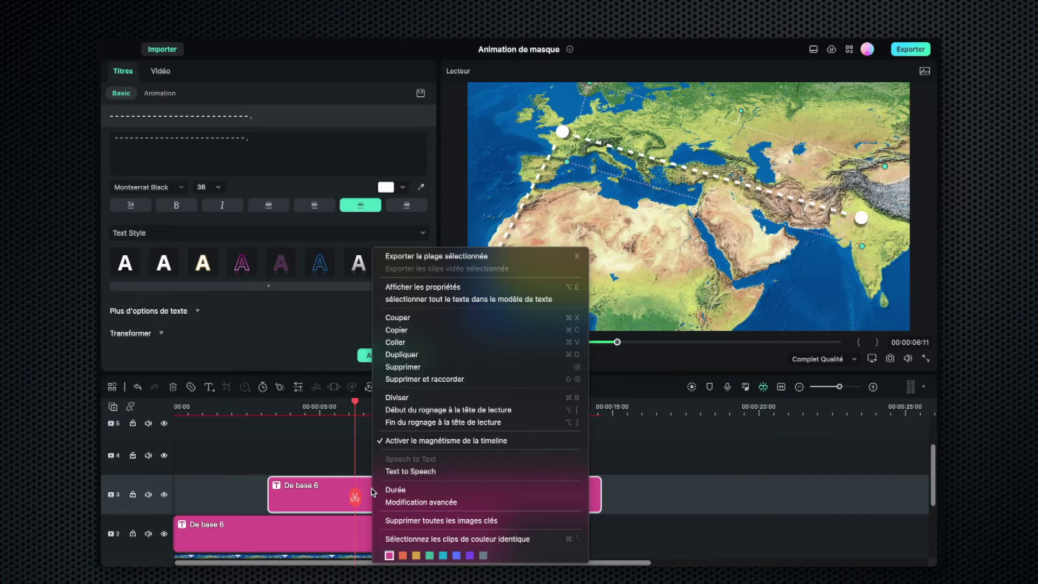
click(409, 331)
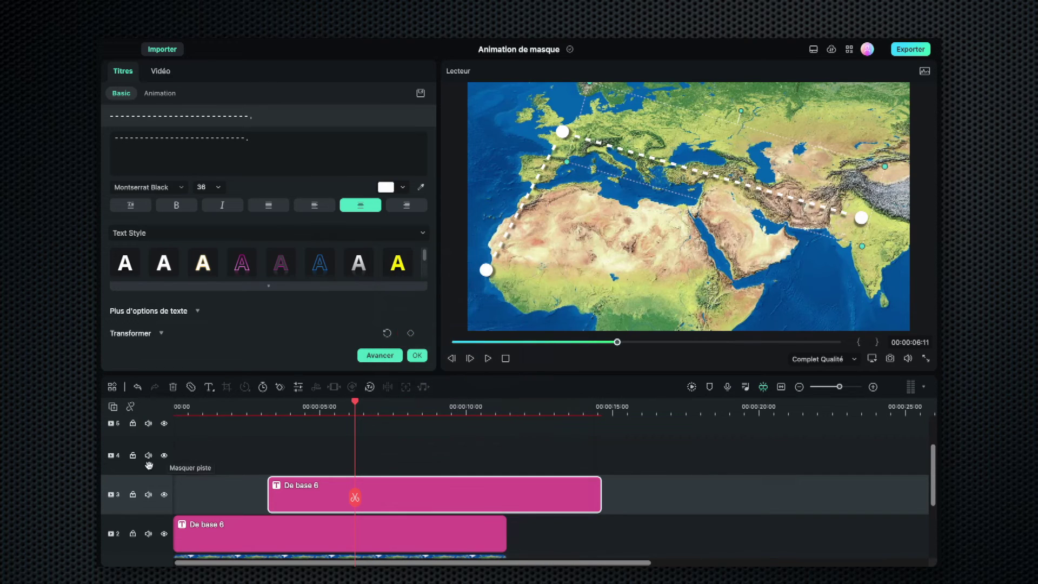
click(150, 466)
right_click(313, 449)
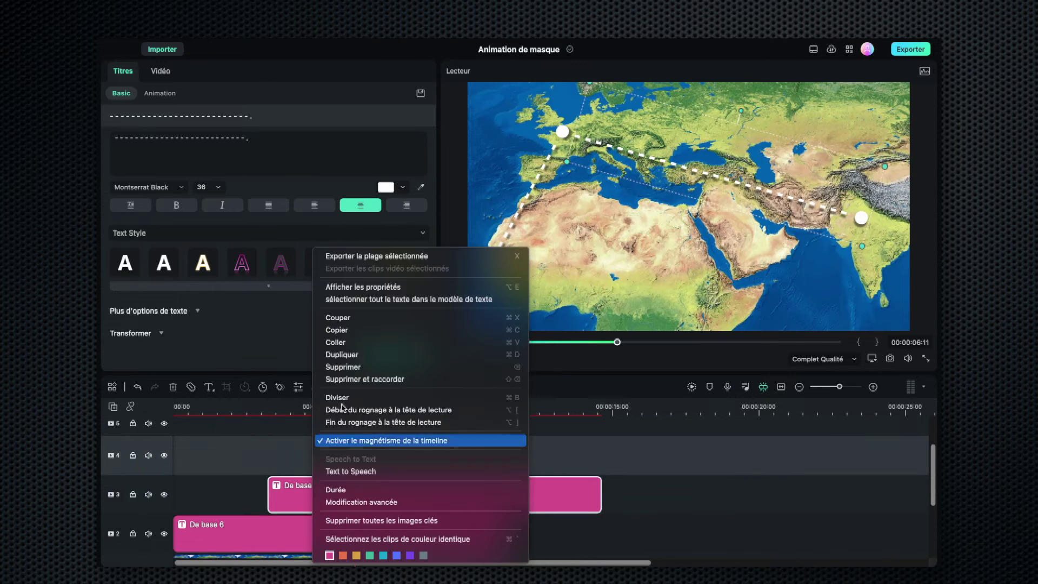
click(357, 346)
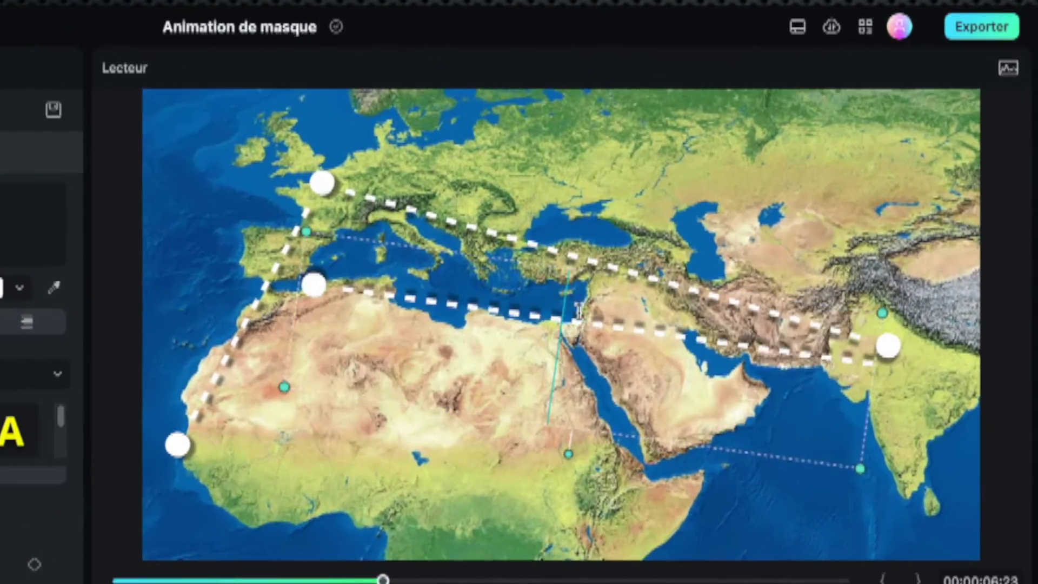
drag(477, 254, 590, 304)
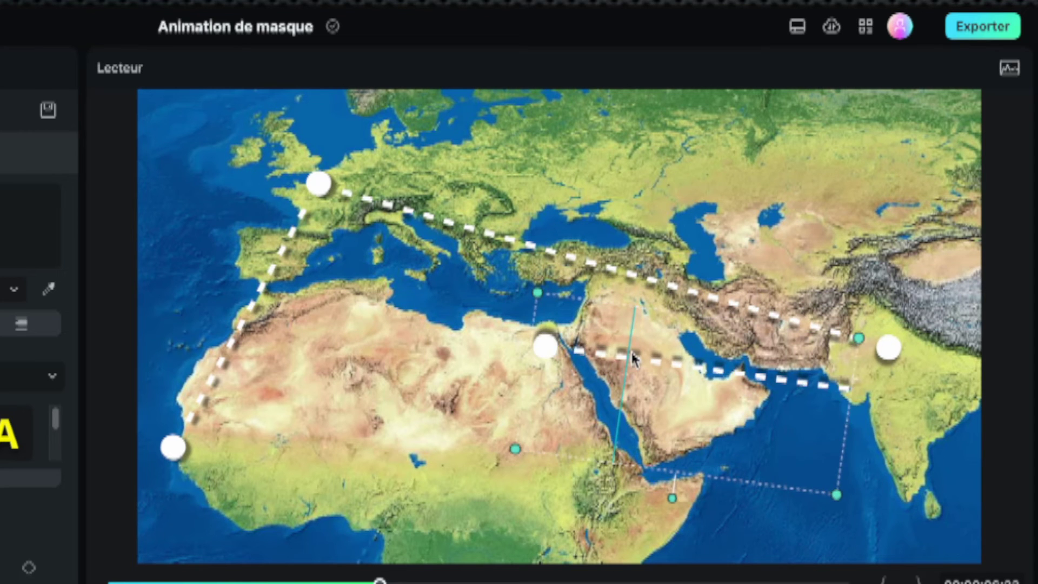
drag(672, 497, 667, 436)
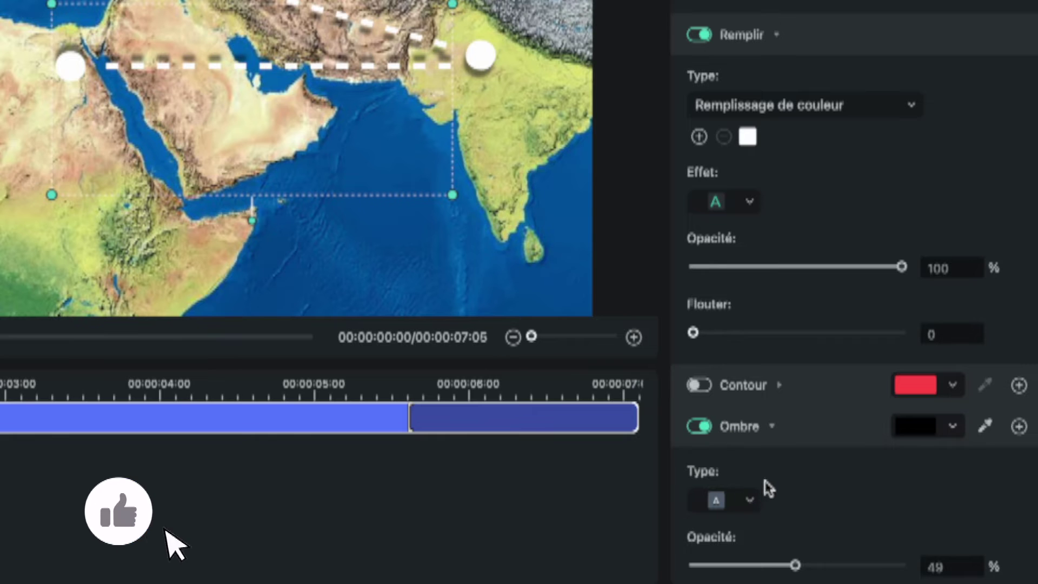
Change the shadow type of the Egypt–India line and confirm the title edits.
scroll(774, 474, down, 4)
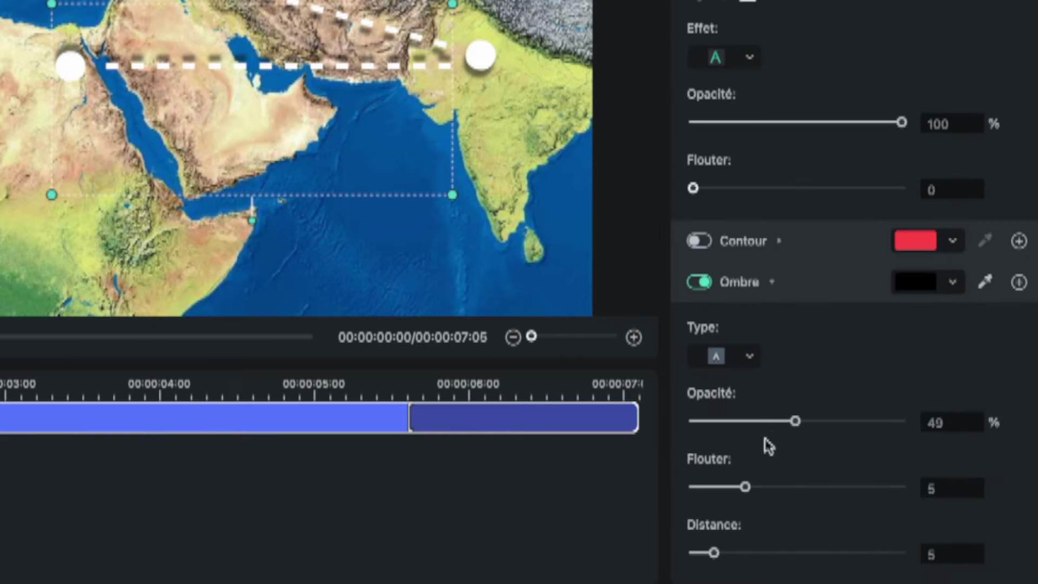
click(723, 357)
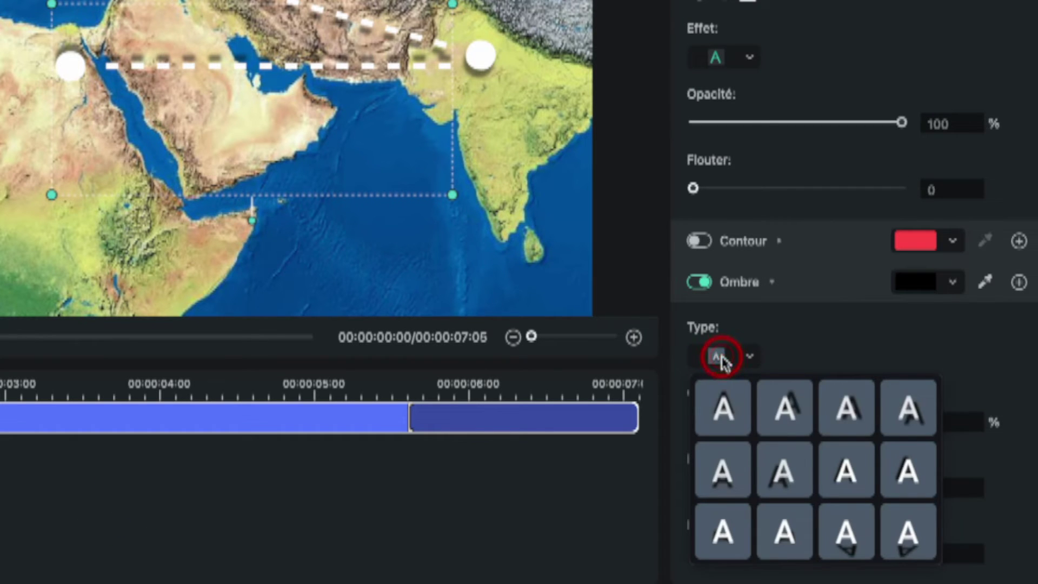
click(908, 533)
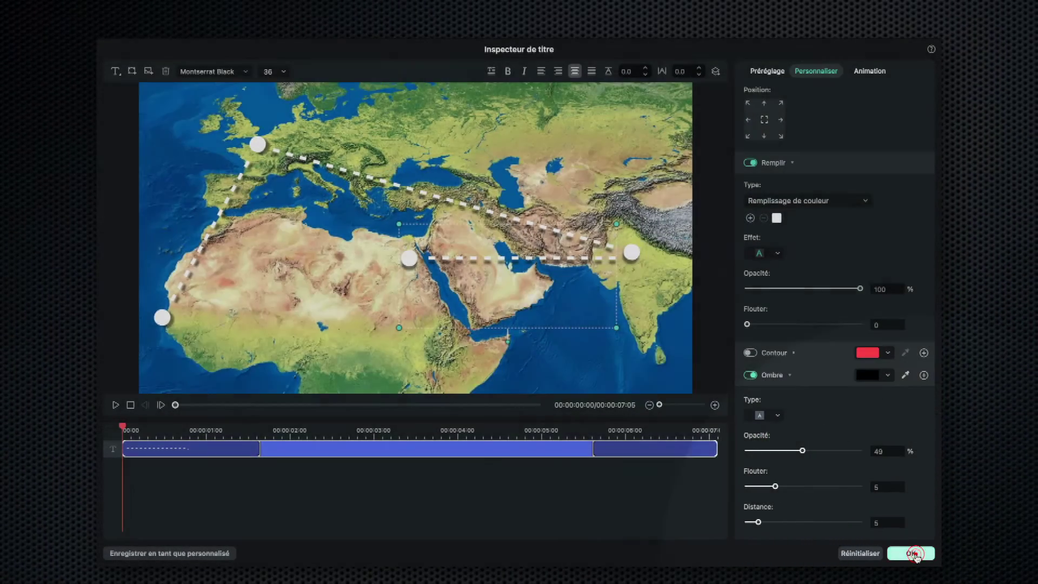
click(911, 553)
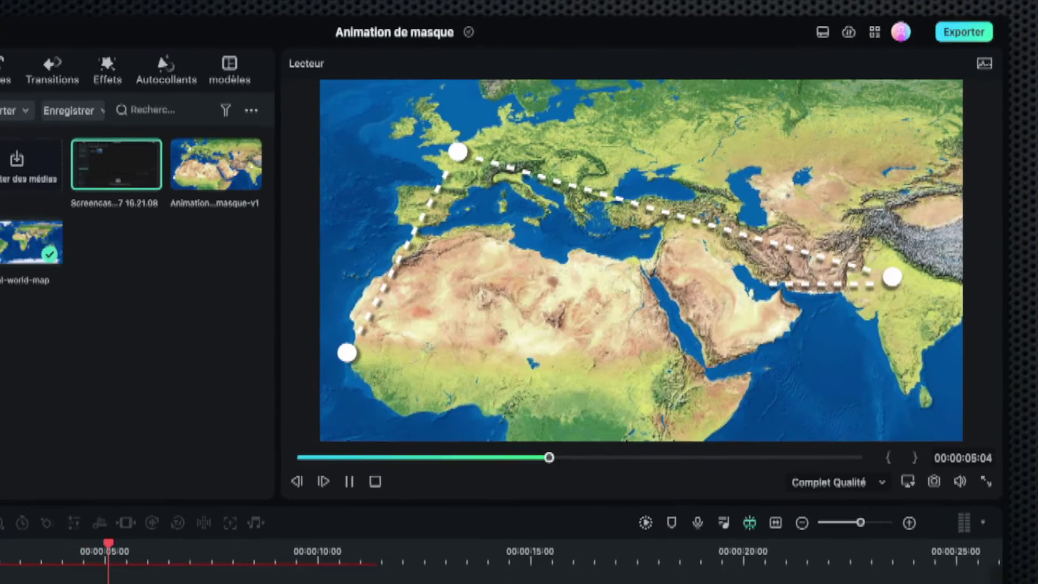
Extend the Egypt–India line's clip to end with the map clip, and play the route animation.
key(space)
click(371, 477)
drag(491, 470, 506, 469)
click(276, 412)
key(space)
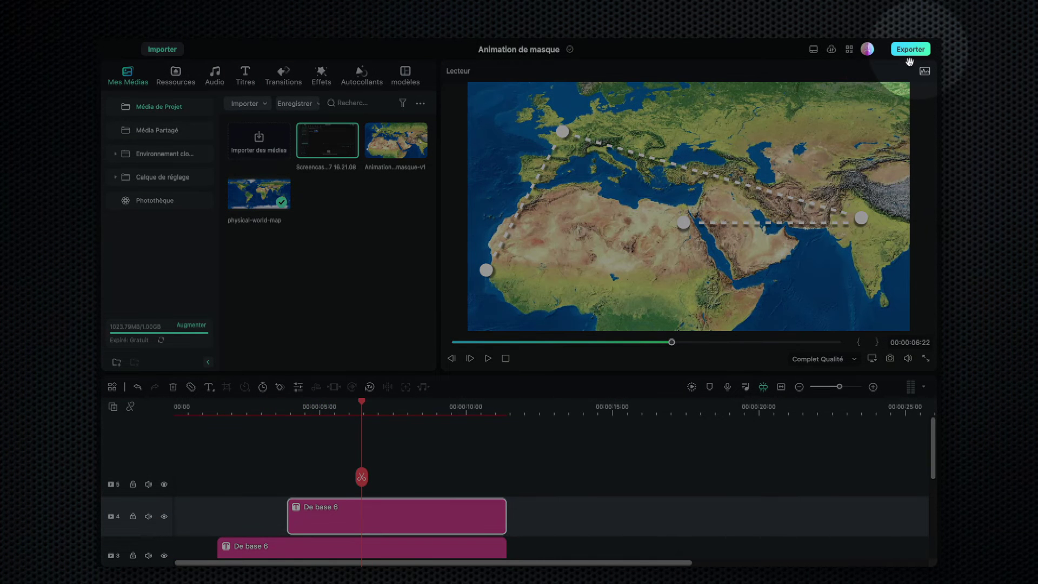
Export the project as the MP4 video "Animation de masquev2" at 1920 x 1080 and 50 fps.
click(911, 49)
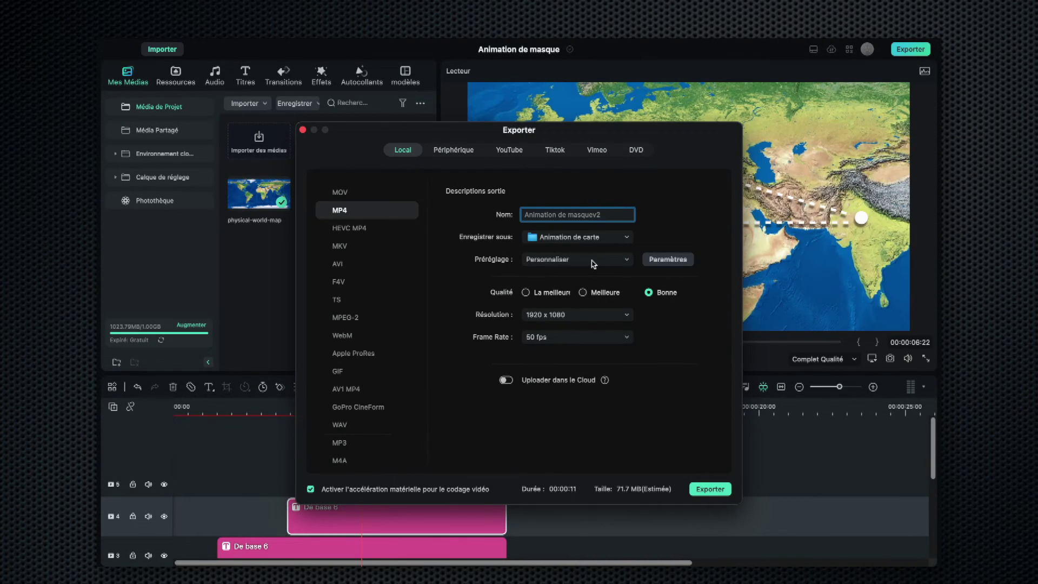
click(708, 489)
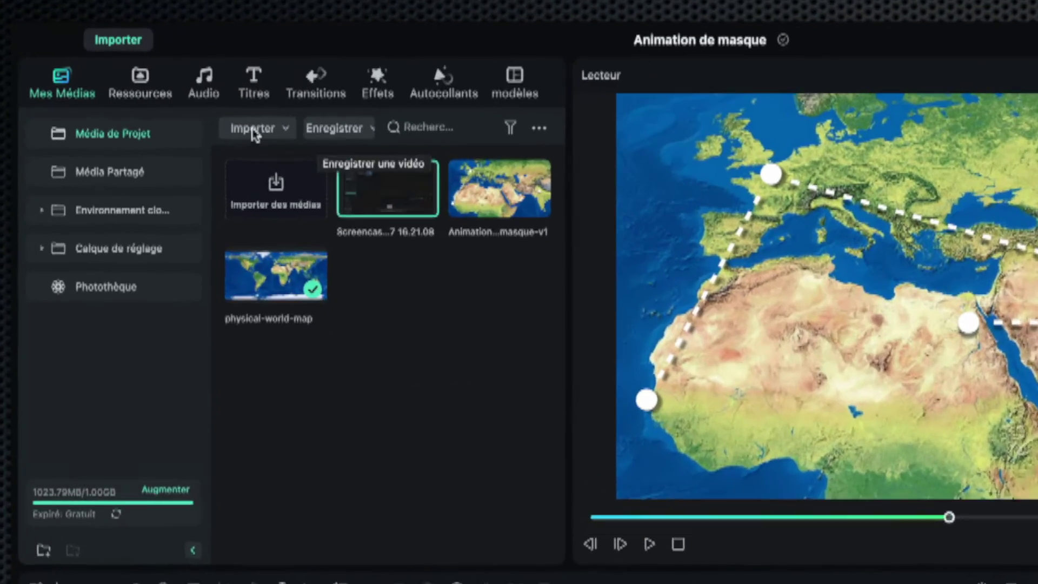
Import Animation de masquev2.mp4 from the Animation de carte folder and place it on video track 1 at the timeline start.
click(254, 134)
click(264, 156)
click(637, 364)
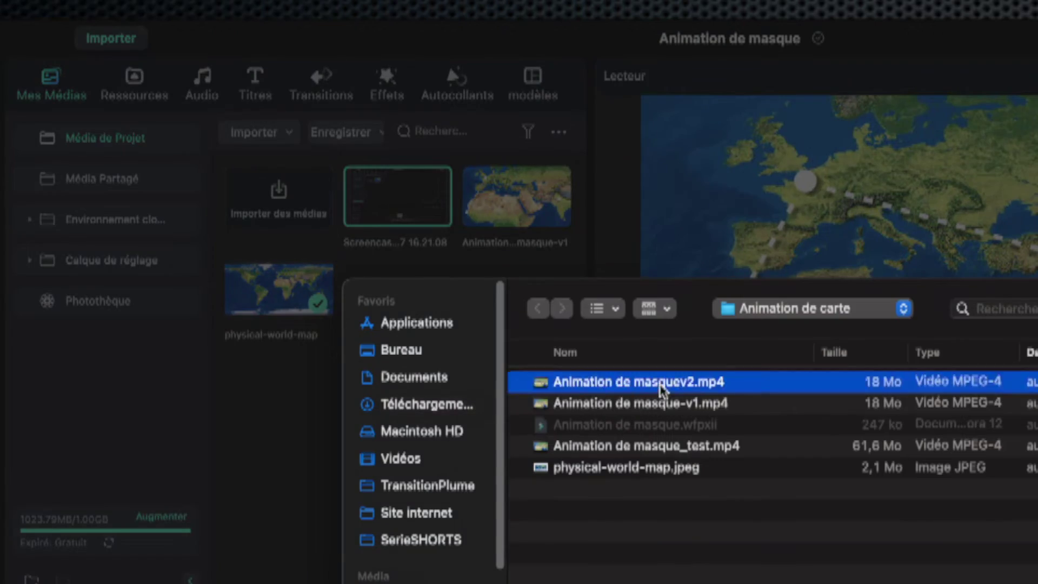
double_click(661, 381)
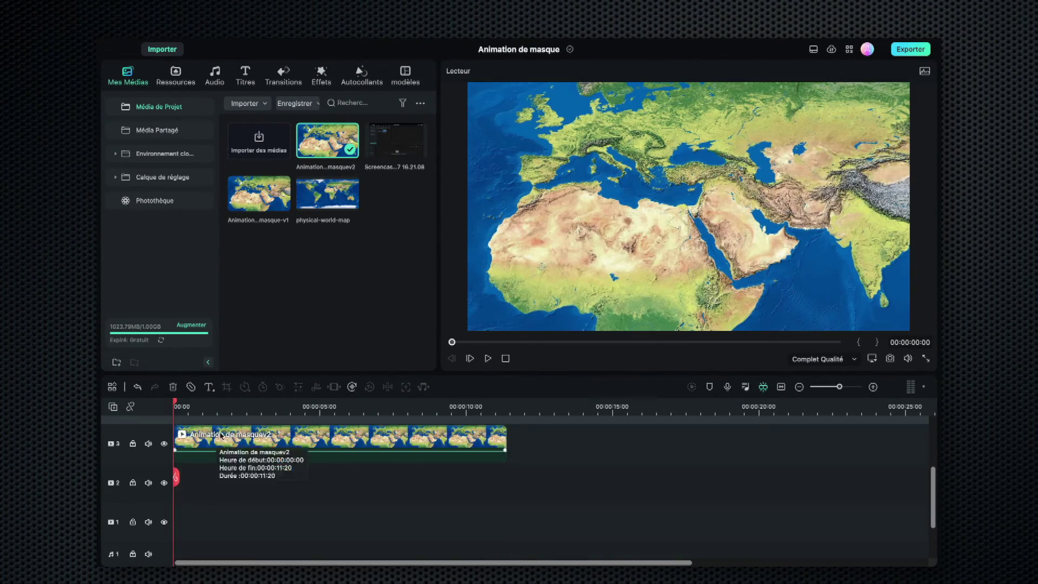
key(space)
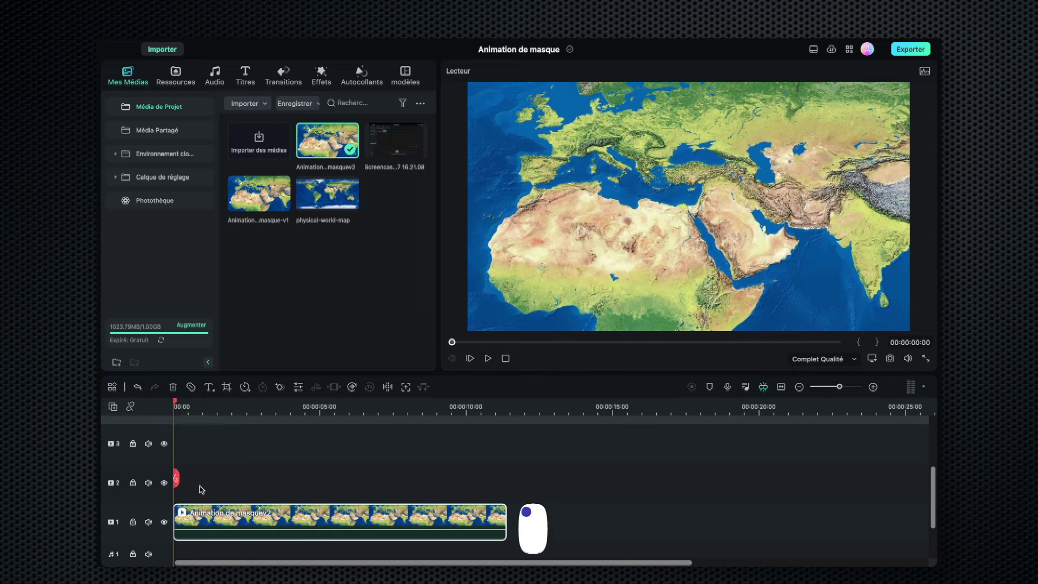
Set the map clip to 139% scale and position X 374.4, Y 0.0 px, with scale and position keyframes at its start.
double_click(210, 516)
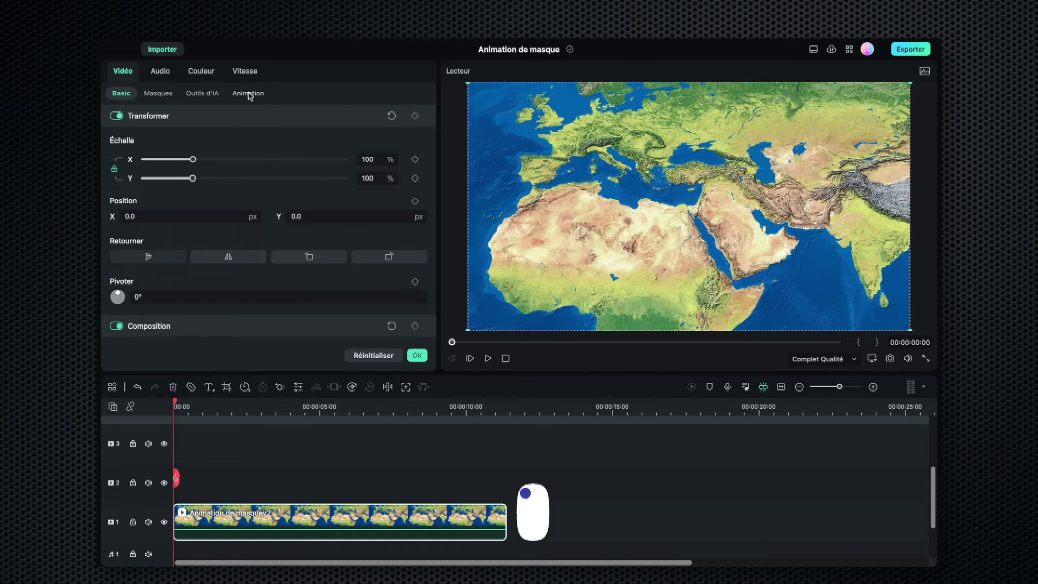
drag(193, 160, 217, 159)
drag(486, 232, 587, 232)
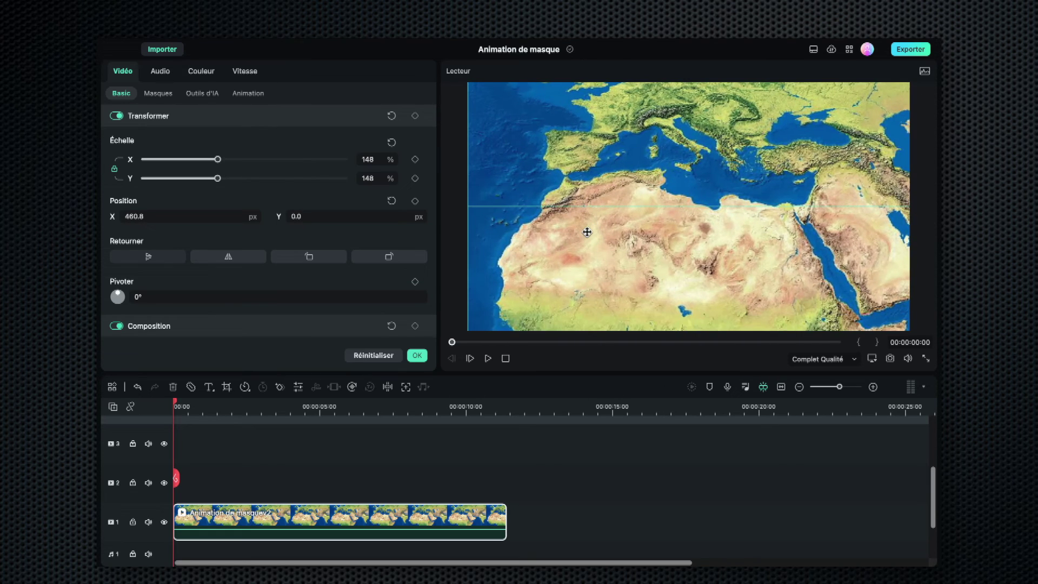
drag(219, 160, 212, 159)
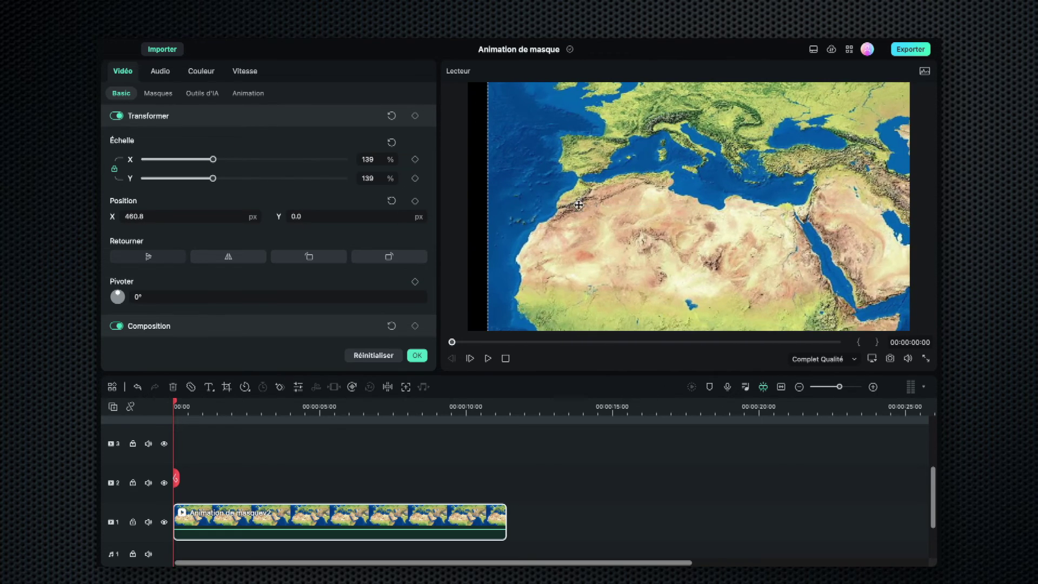
drag(544, 284, 525, 284)
click(425, 166)
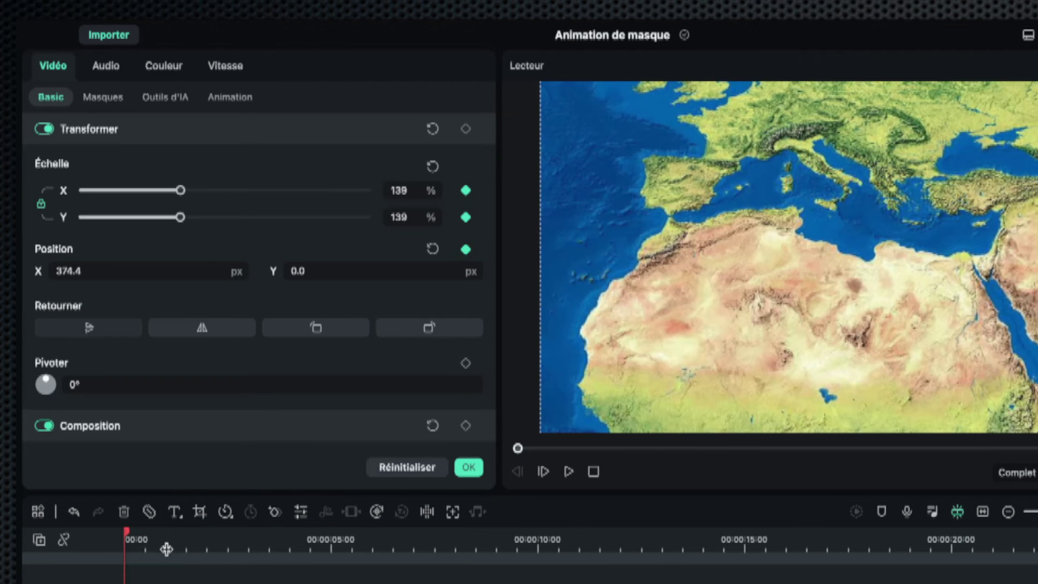
At 00:00:01:37, keyframe the map clip at 151% scale and position X 371.9, Y -275.3 px, and confirm.
key(space)
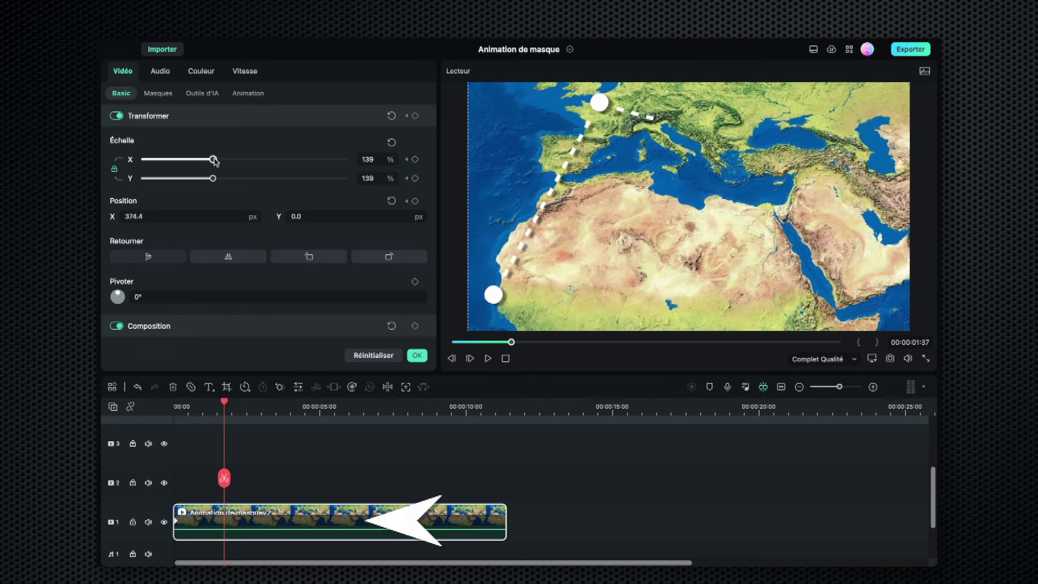
drag(213, 159, 218, 159)
drag(582, 198, 582, 261)
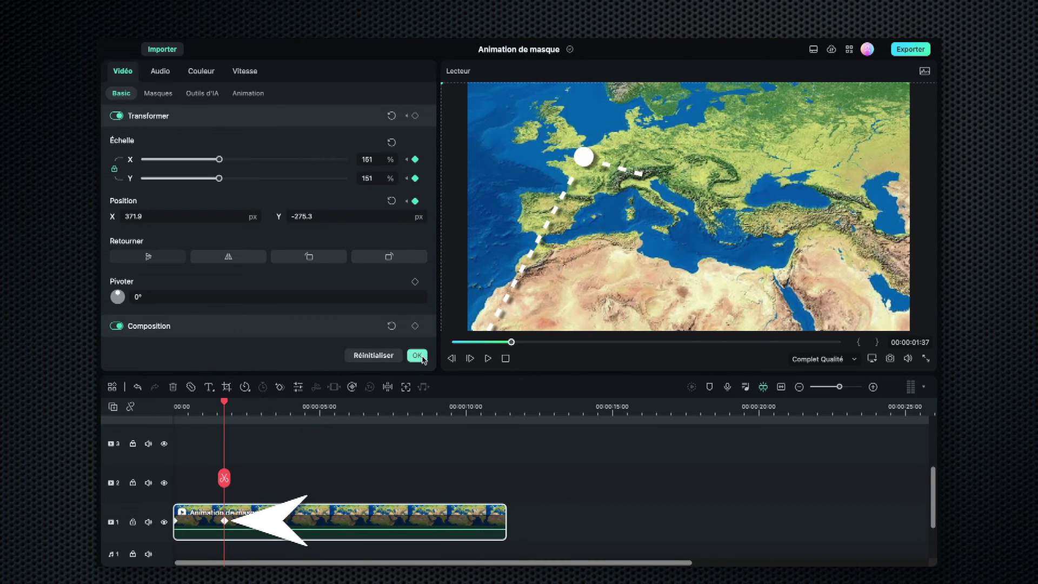
click(417, 356)
Pan the map toward India with a position keyframe at X -489.6, Y -204.9 px, place it at 00:00:03:47, and play the animation.
click(309, 414)
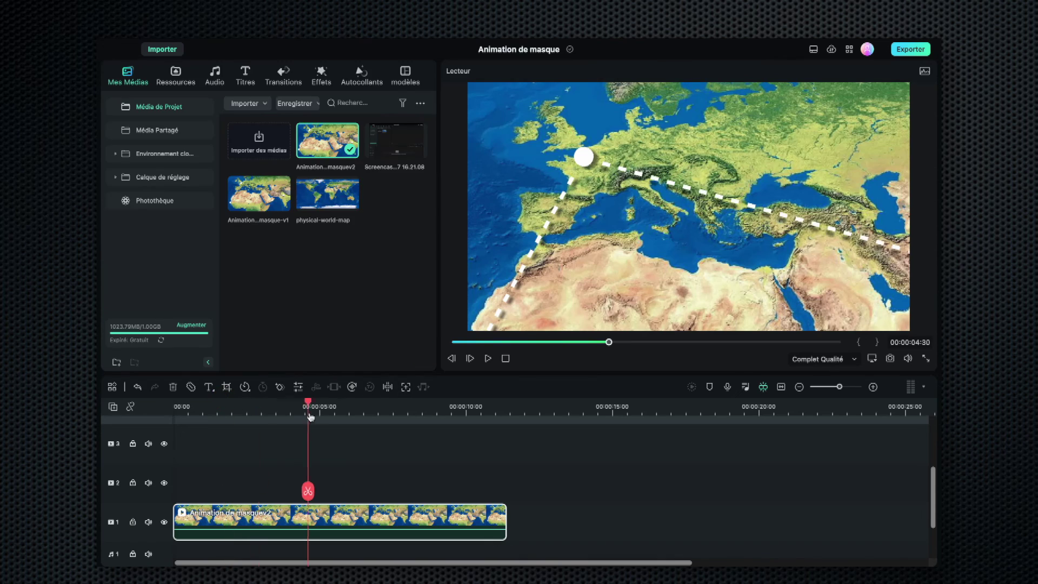
click(362, 514)
drag(733, 250, 540, 238)
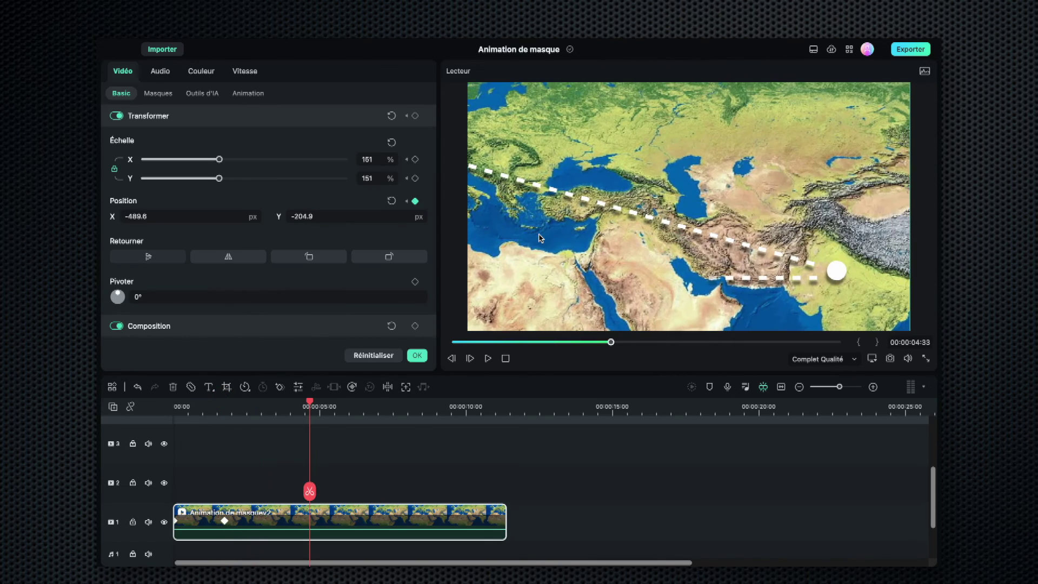
drag(309, 405, 283, 405)
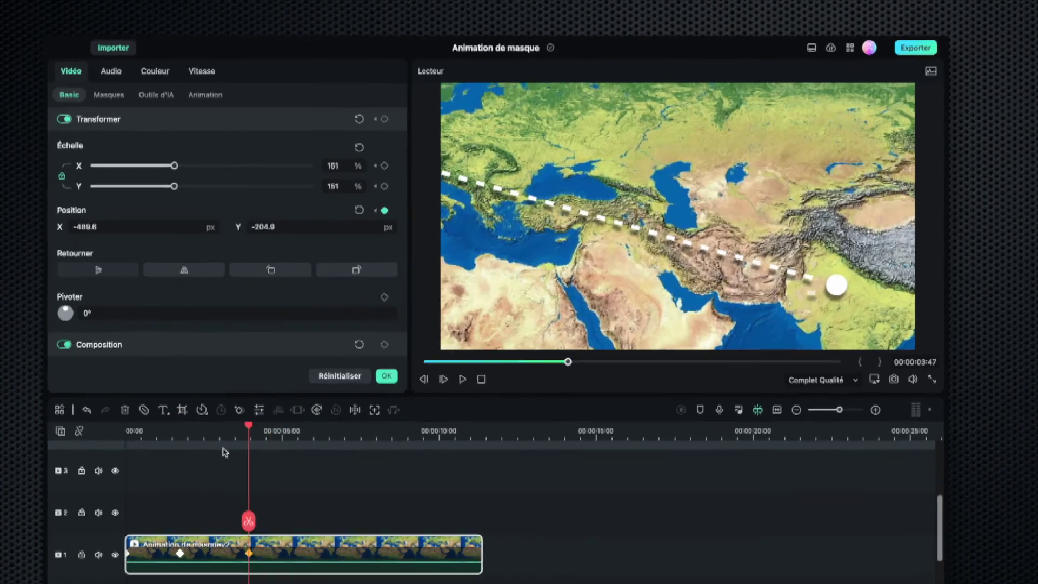
key(space)
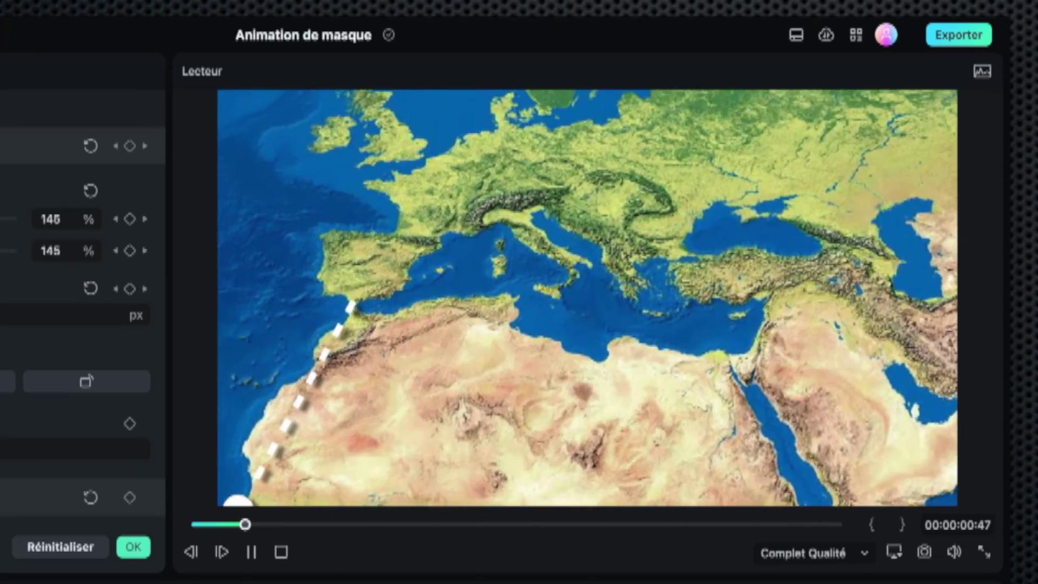